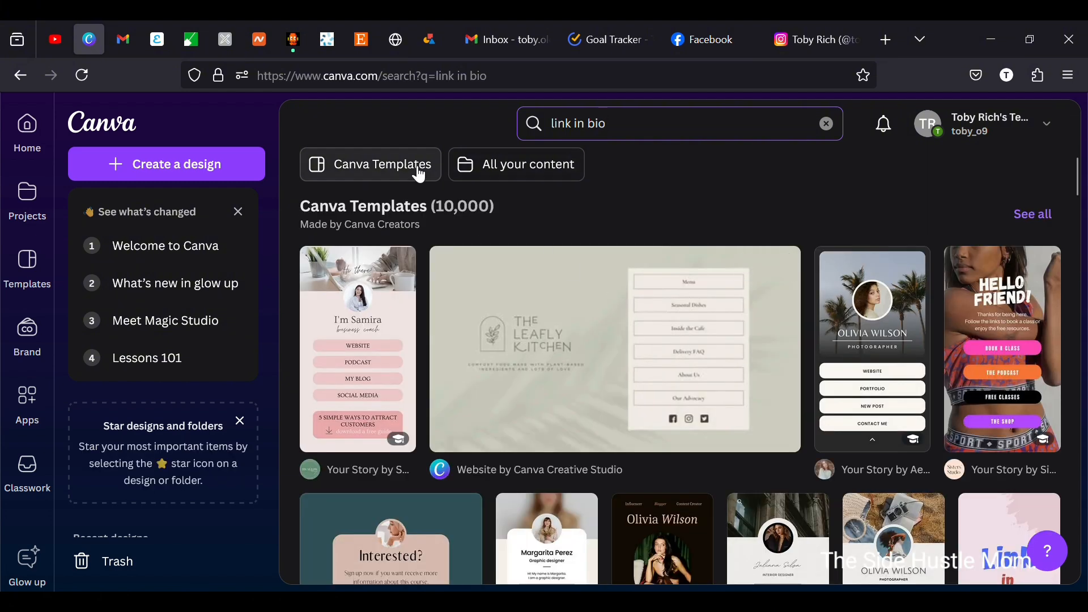
Filter to Canva templates and start a new design from the Black and Beige Modern Photographer bio template
click(418, 169)
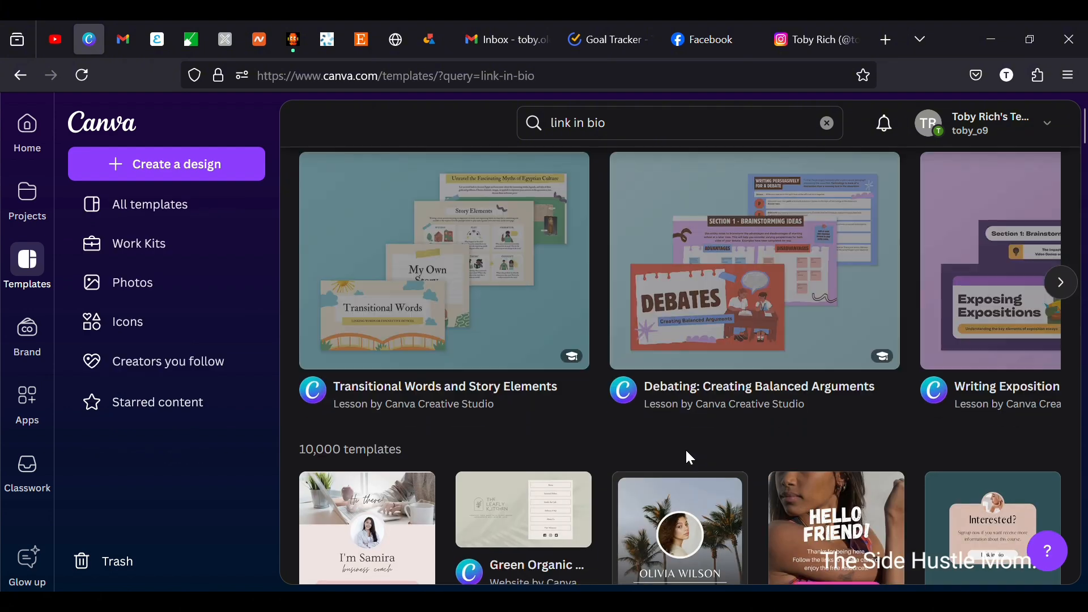
scroll(688, 453, down, 5)
scroll(693, 459, down, 2)
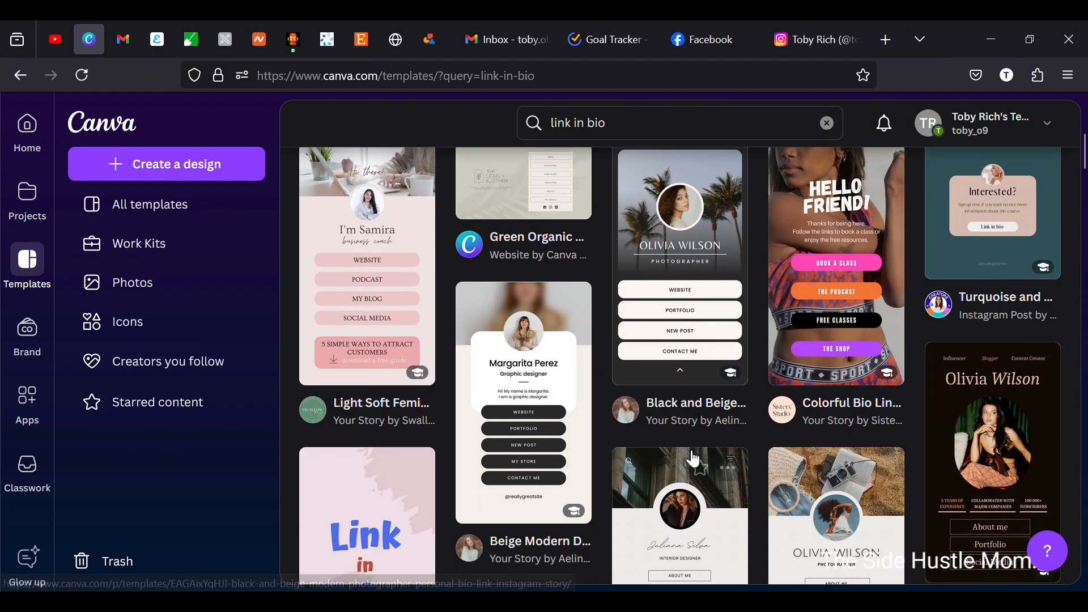
scroll(689, 457, up, 2)
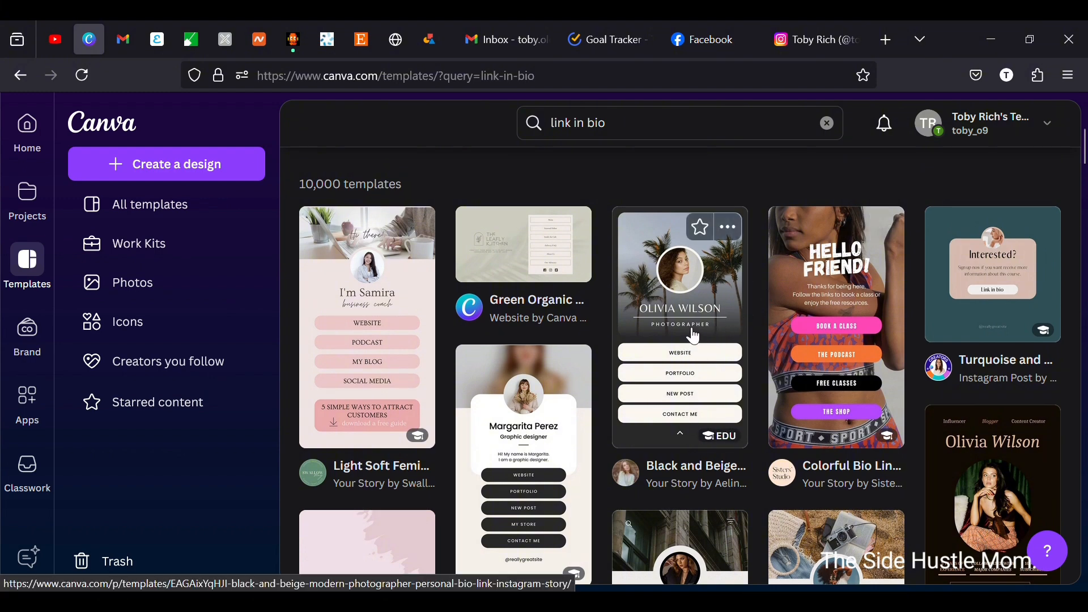
click(694, 336)
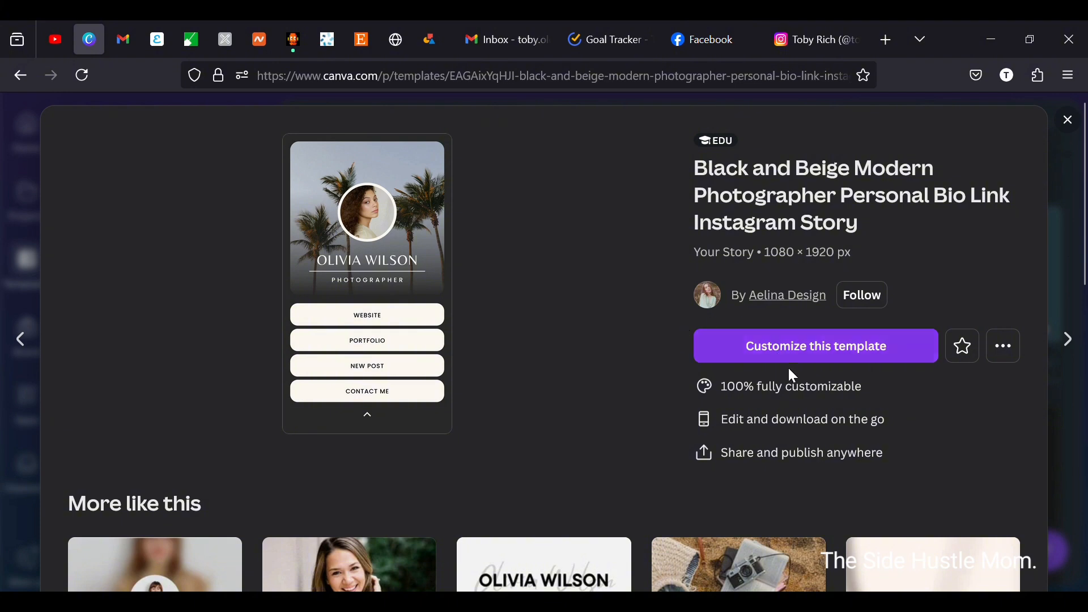
click(784, 356)
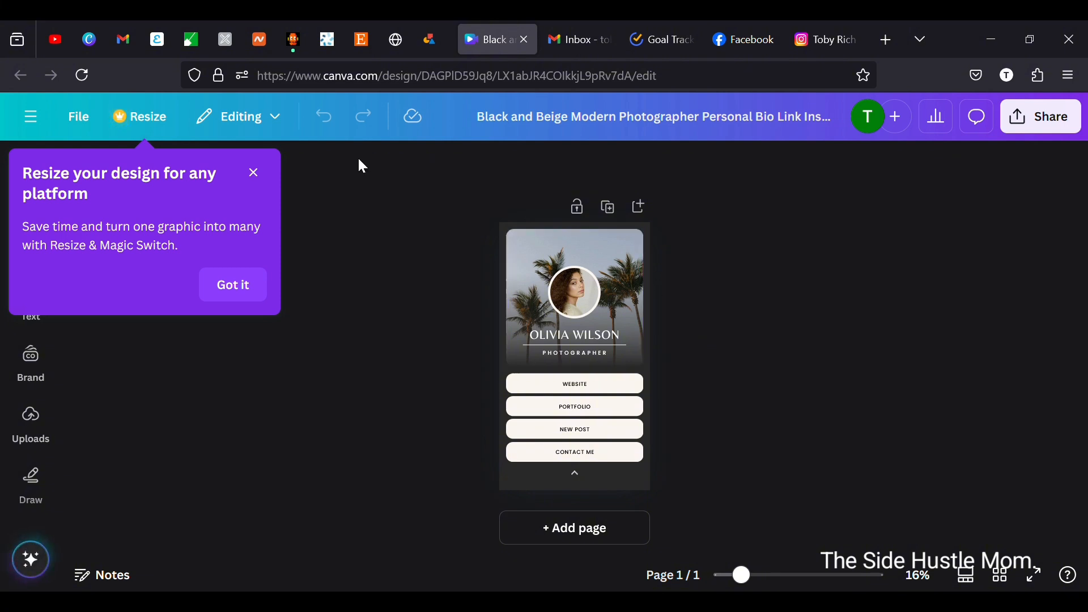
Dismiss the Resize tip and drag the uploaded portrait photo into the circular profile frame
click(234, 286)
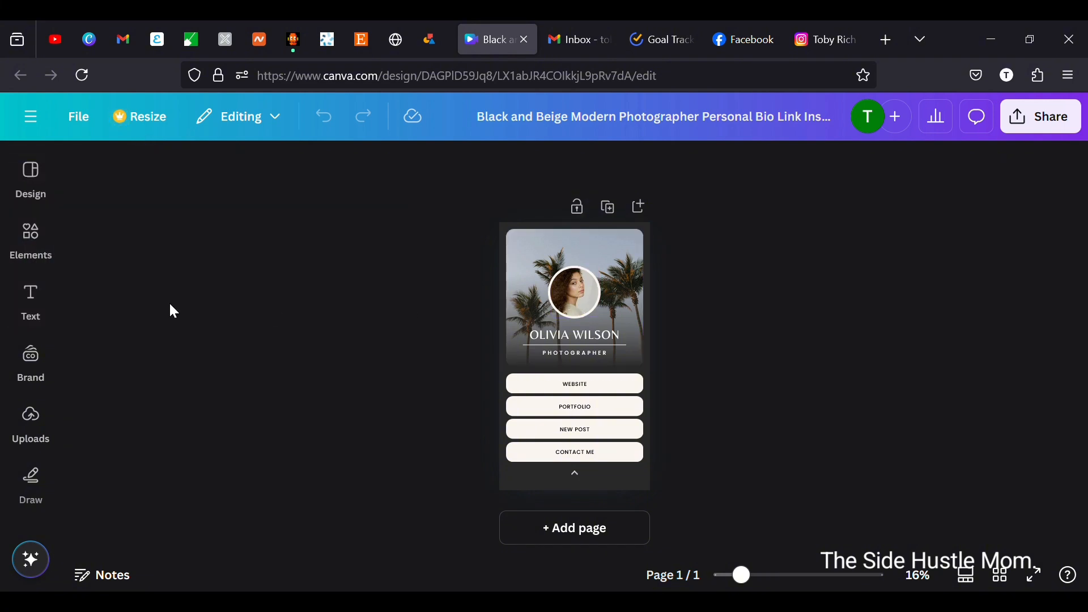
click(40, 426)
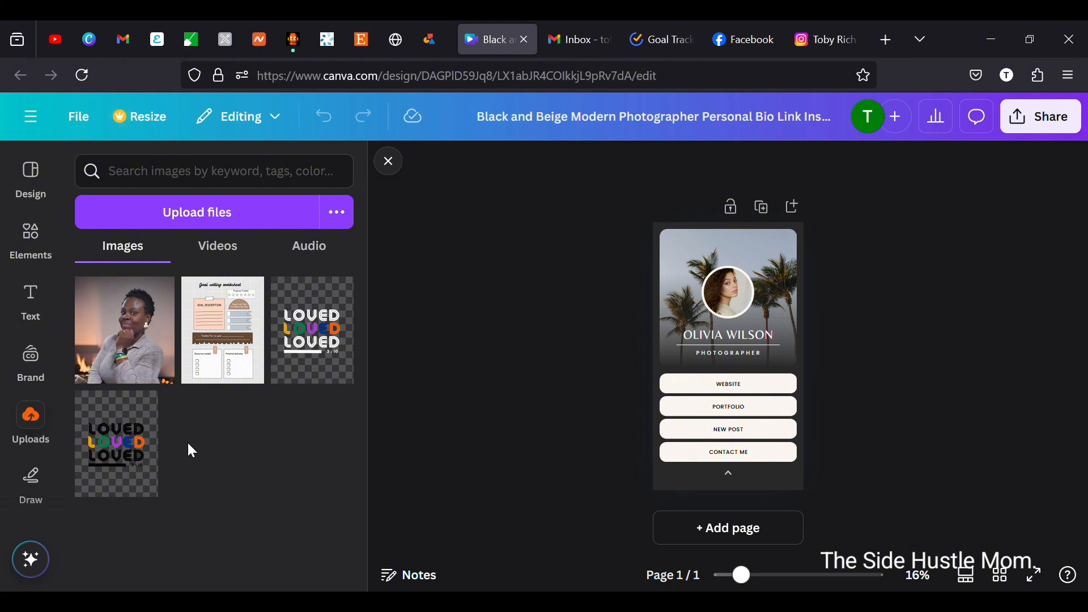
drag(97, 349, 739, 287)
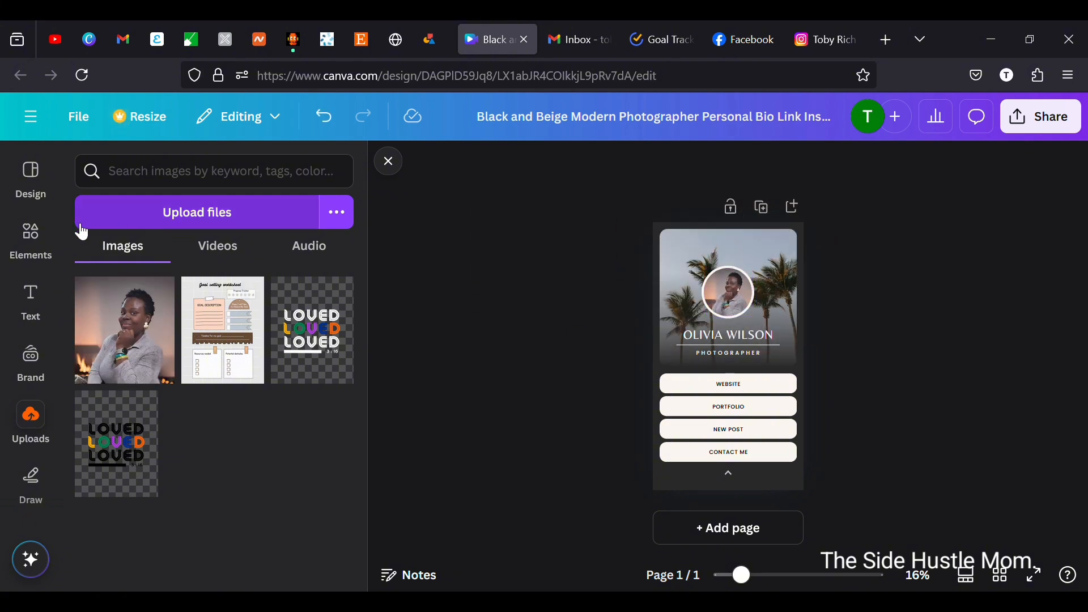
Search the Design templates for 'fireplace'
click(33, 182)
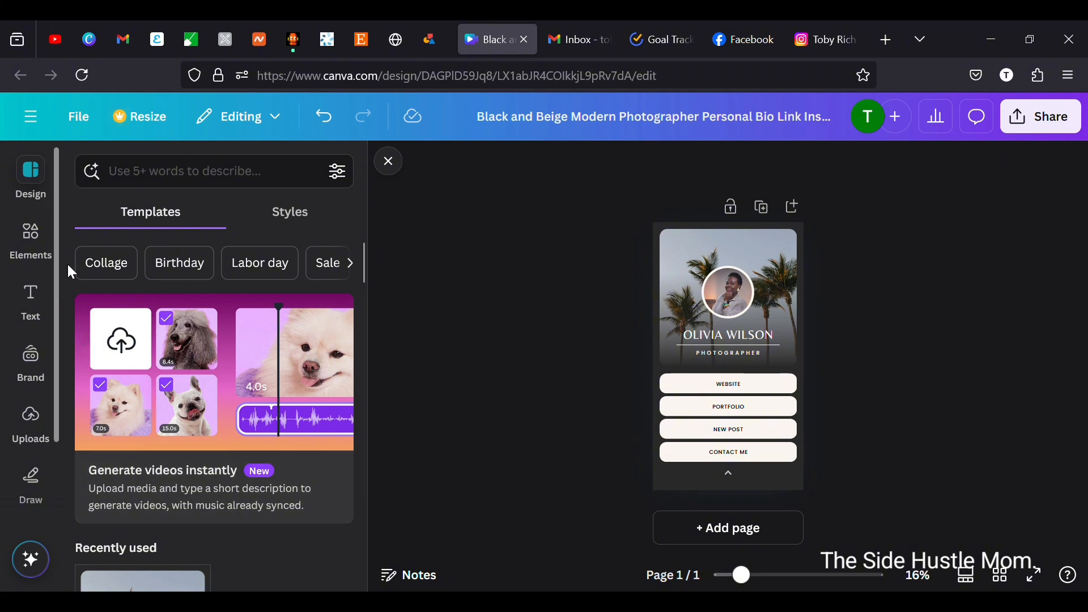
click(208, 179)
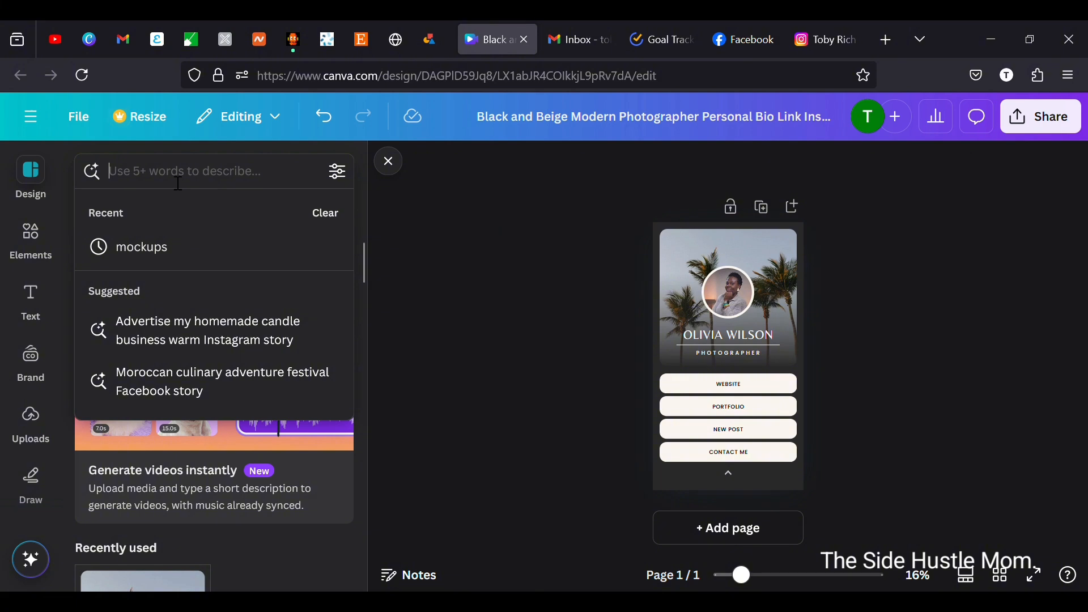
text(fireplace)
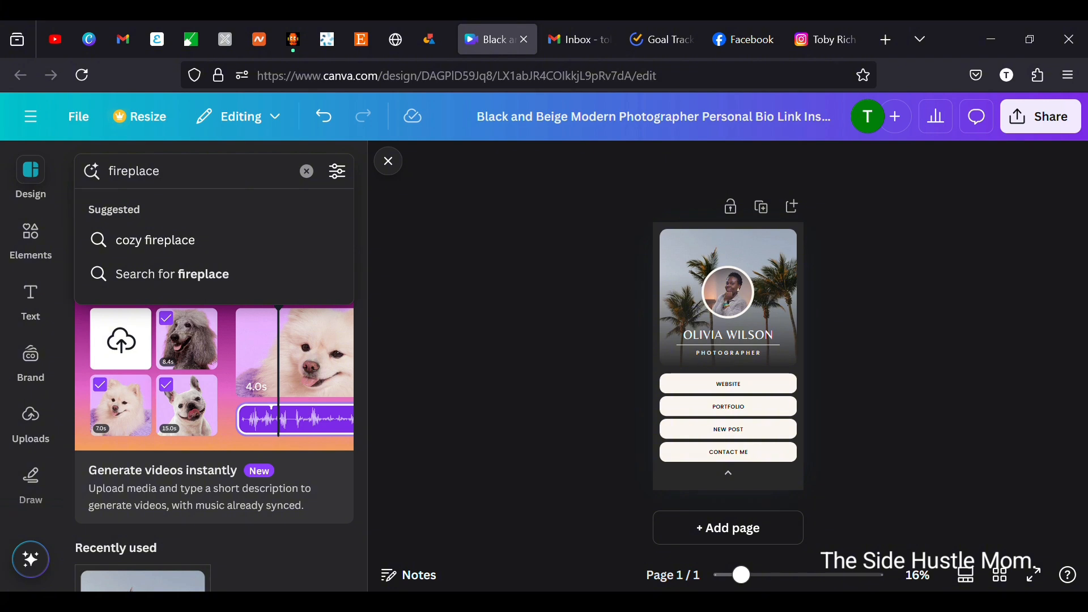
key(Return)
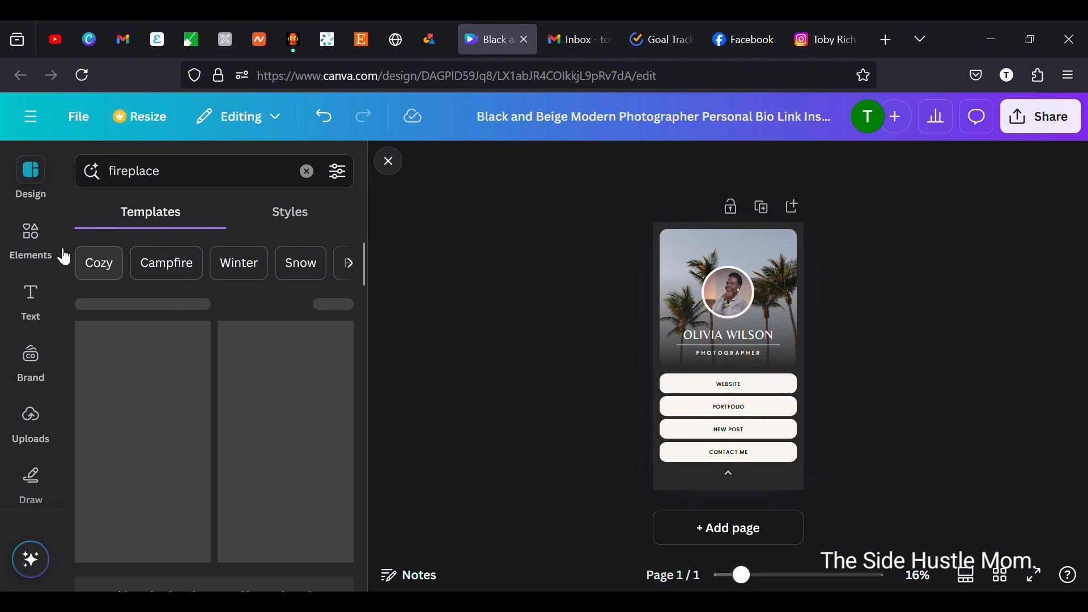
Search Elements for 'fireplace' photos and drag a fireplace room photo onto the header
click(37, 246)
click(240, 176)
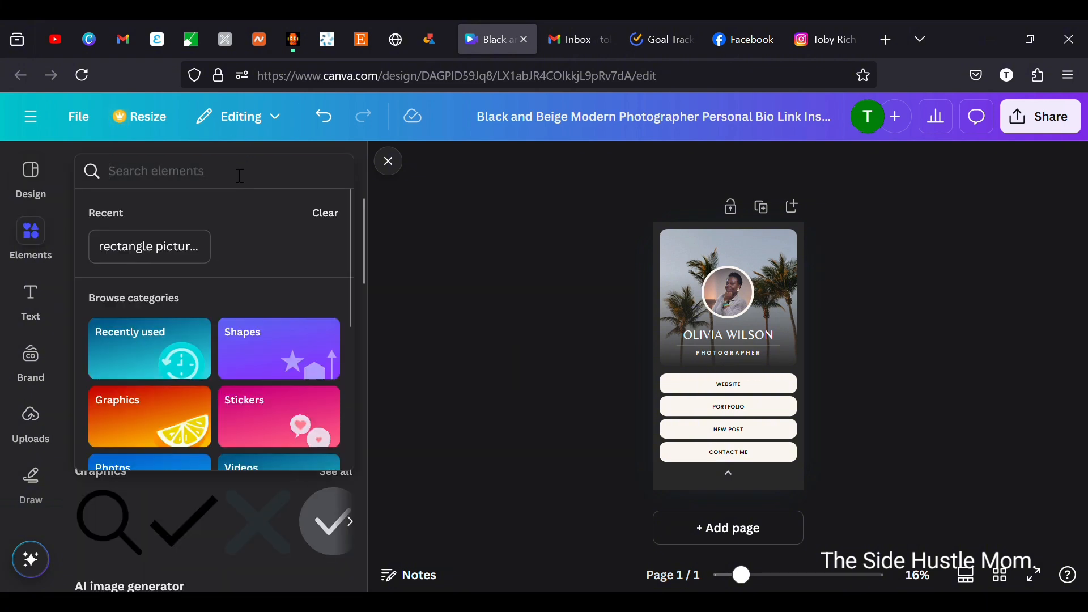
text(firepla)
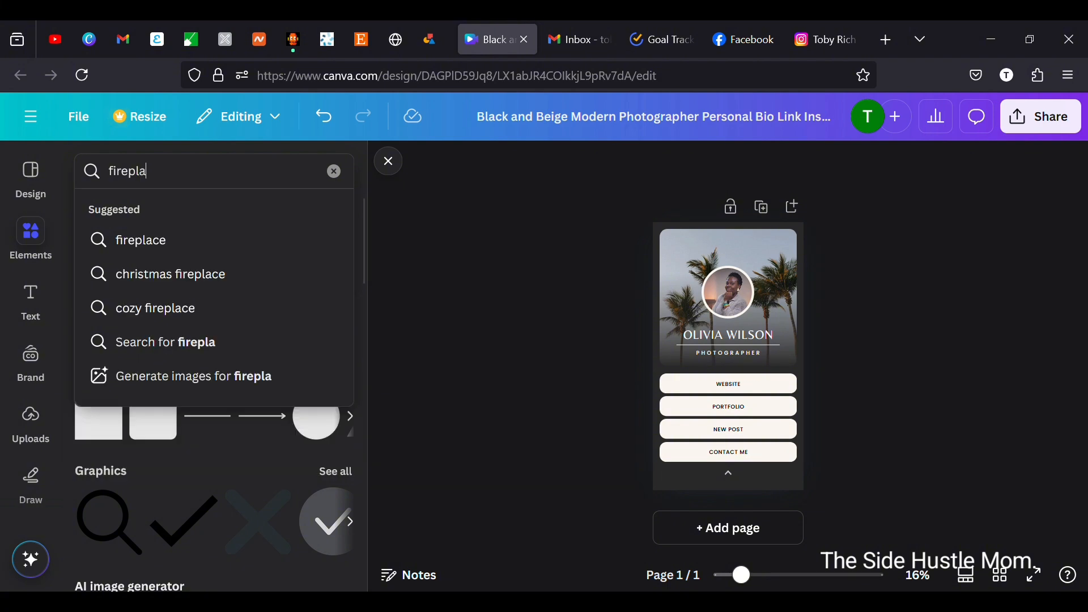
text(ce)
key(Return)
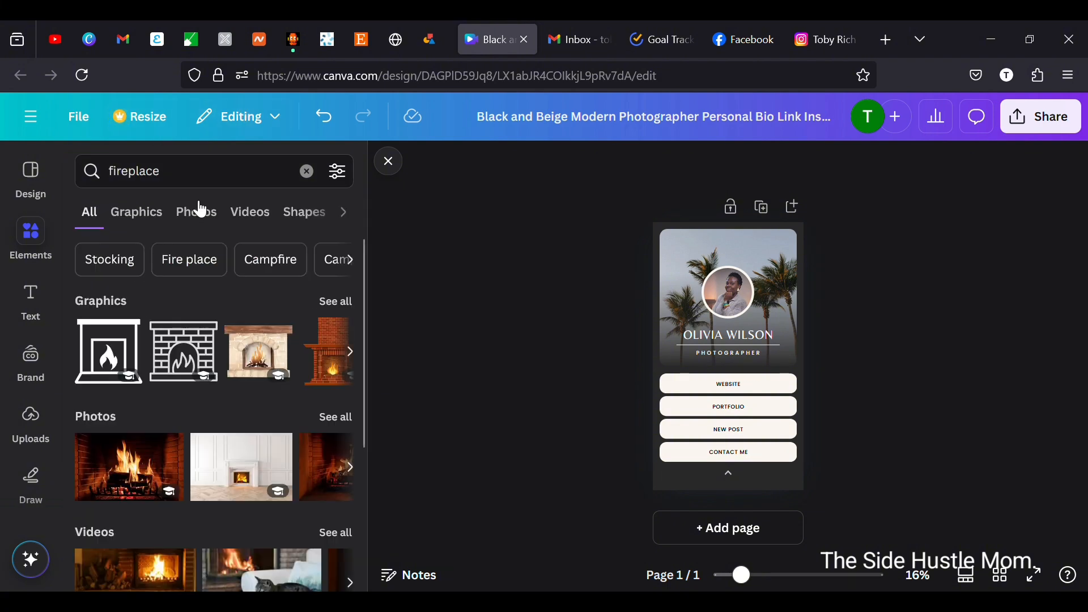
click(200, 231)
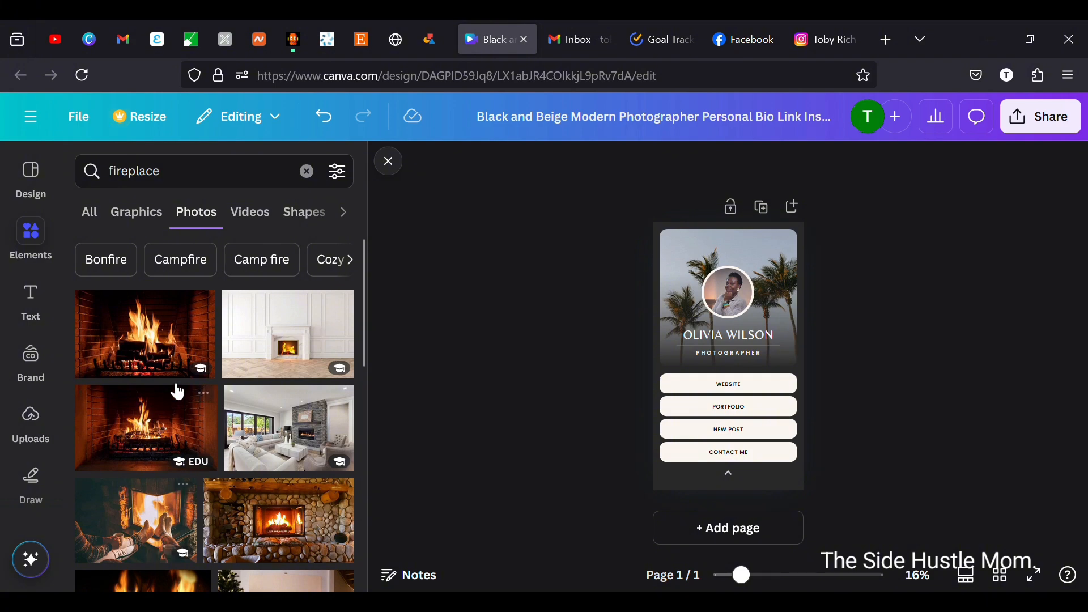
scroll(196, 475, down, 5)
scroll(205, 485, up, 1)
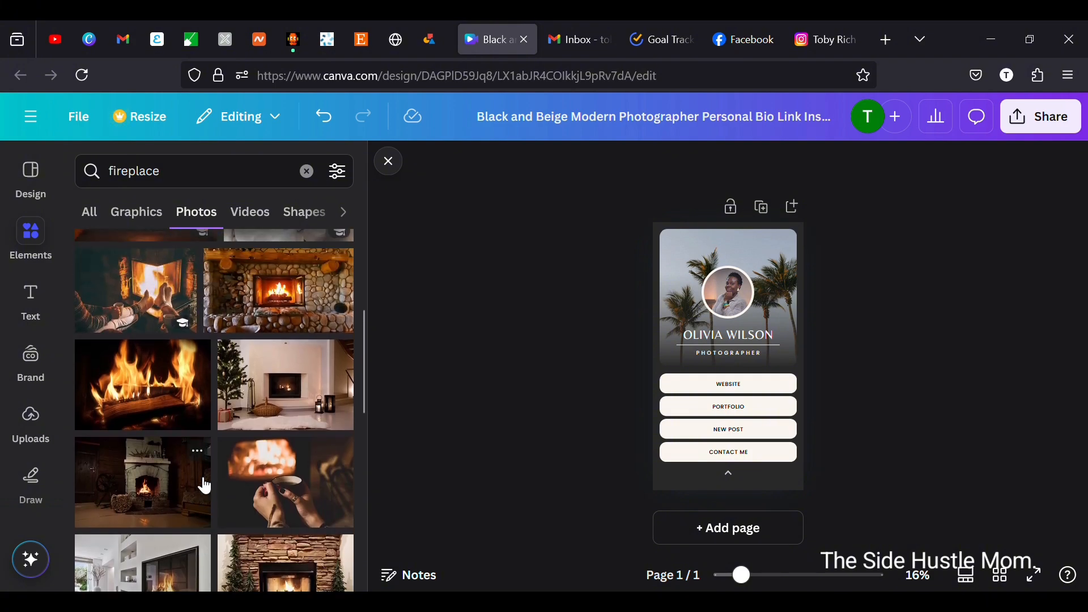
drag(282, 413, 726, 260)
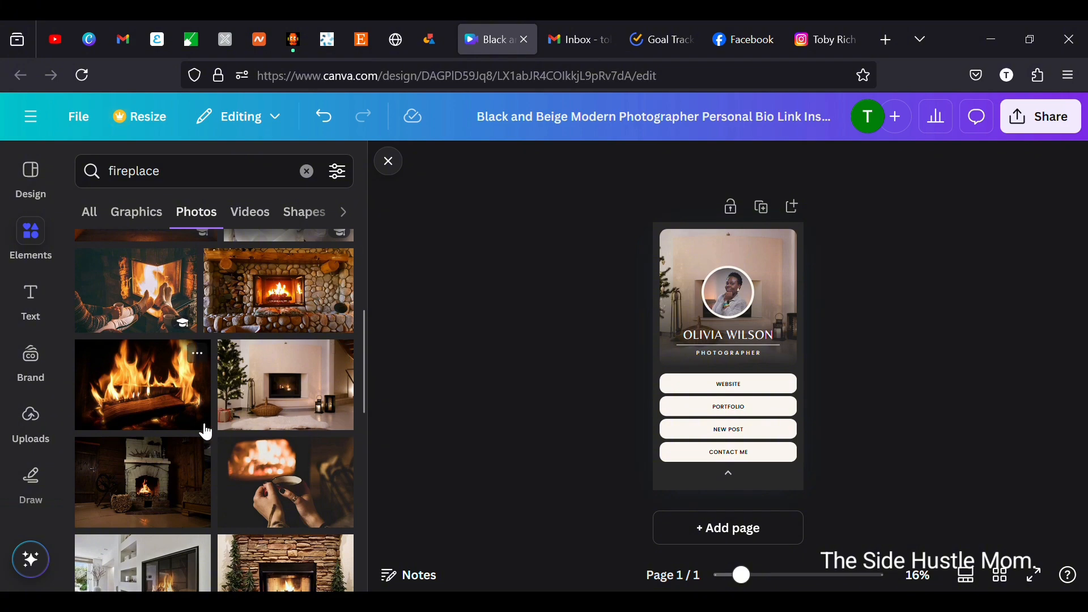
Replace the header background with the bright white stone fireplace photo with curtains
scroll(204, 432, down, 4)
scroll(199, 423, up, 6)
scroll(205, 432, up, 3)
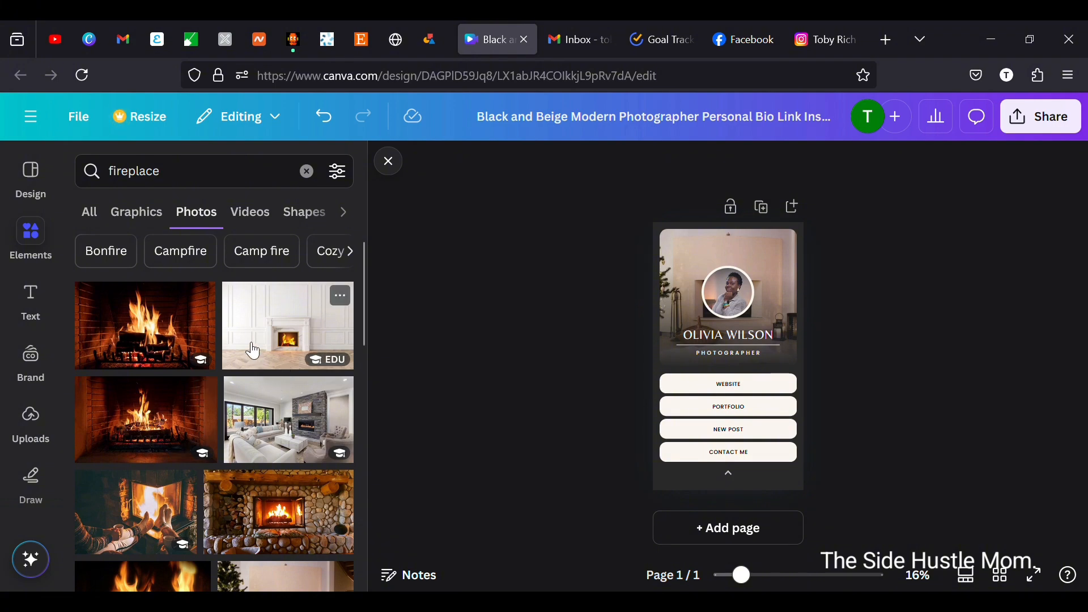
scroll(253, 352, down, 5)
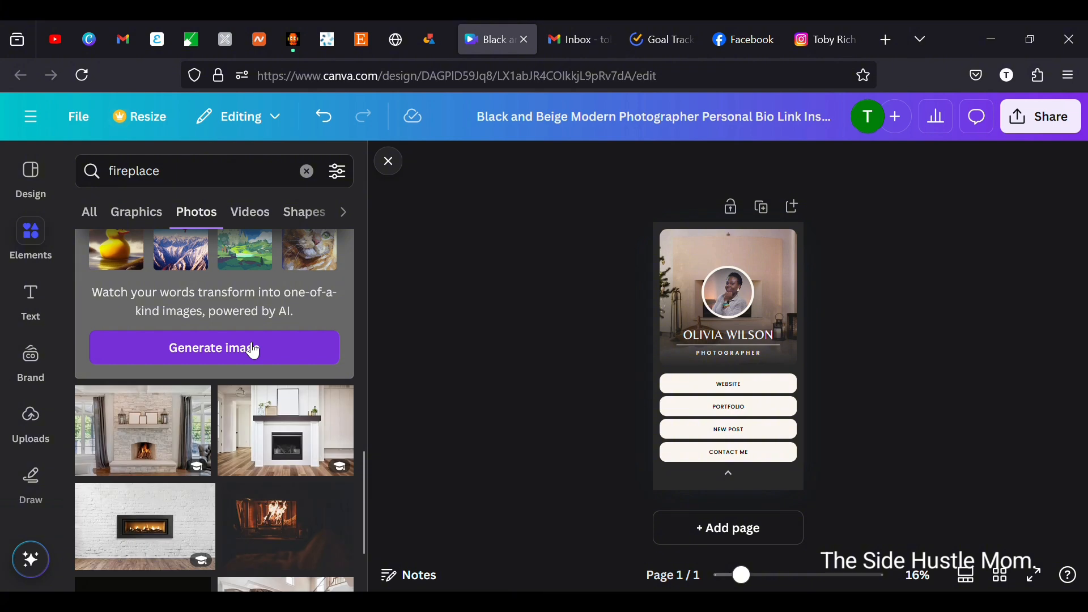
scroll(206, 493, down, 3)
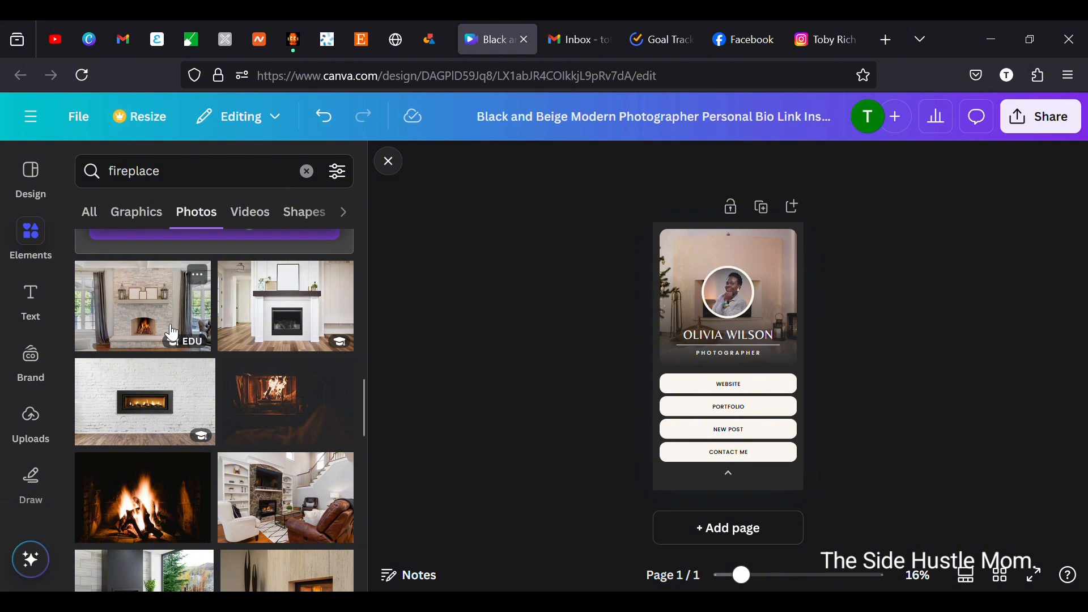
drag(172, 333, 661, 262)
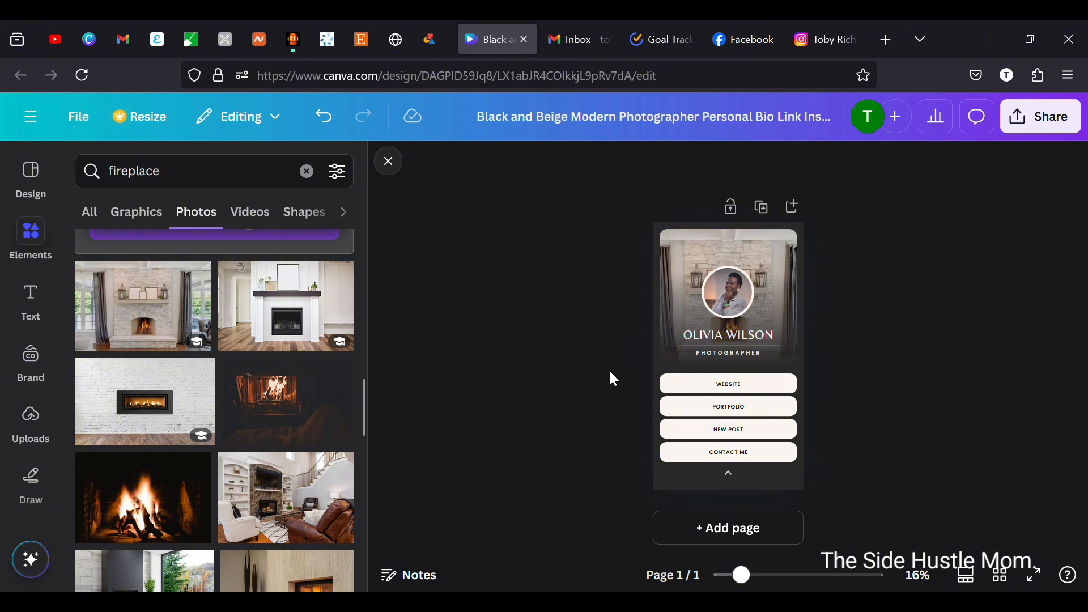
Replace the template's placeholder name with the user's own name, keeping the font
click(721, 338)
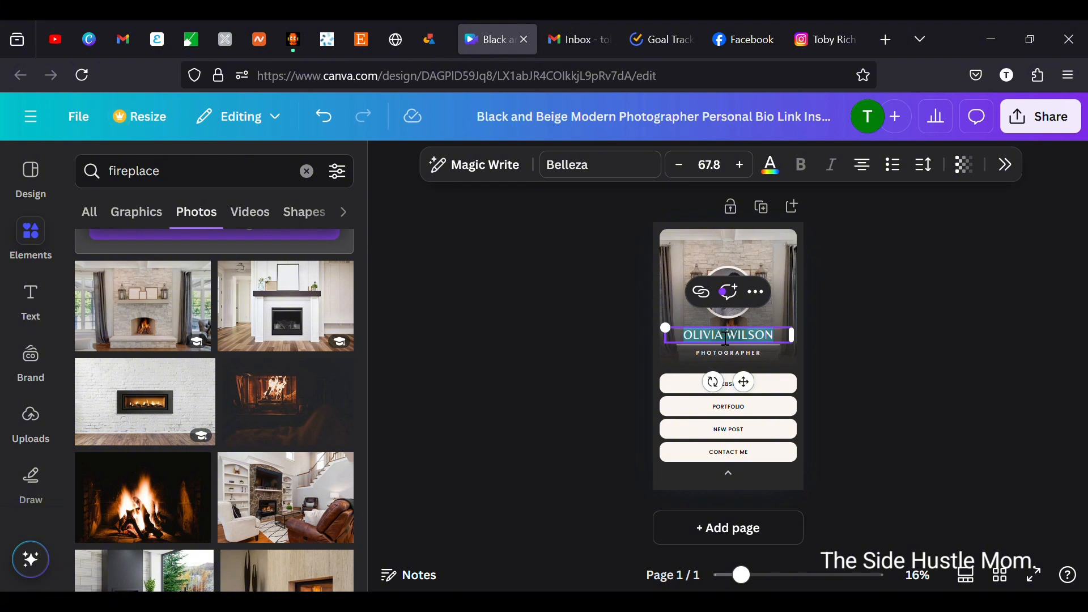
text(TOBY)
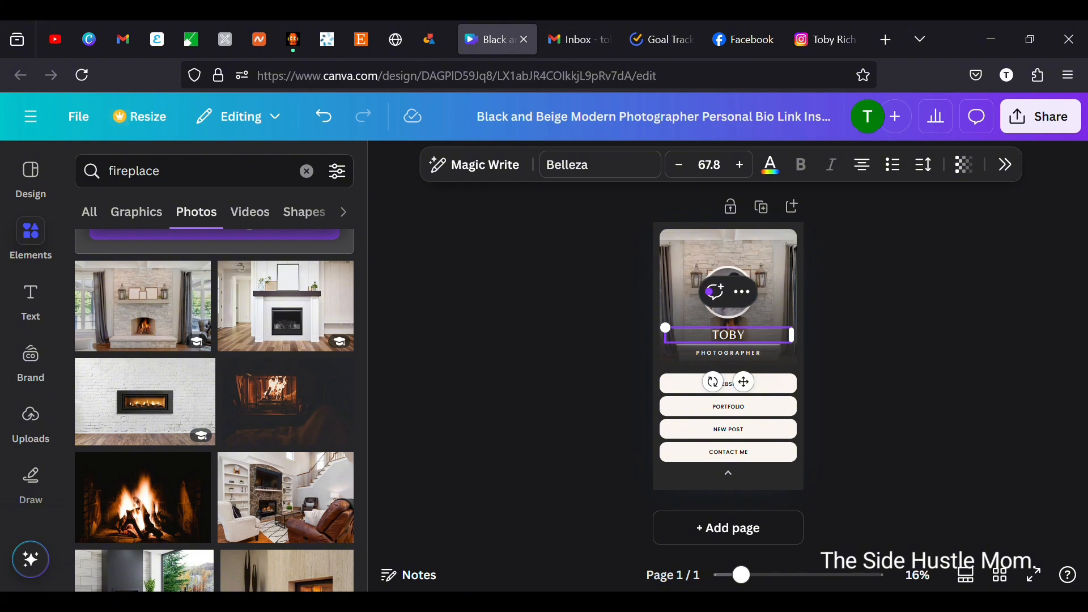
text( RICH)
click(863, 352)
click(753, 332)
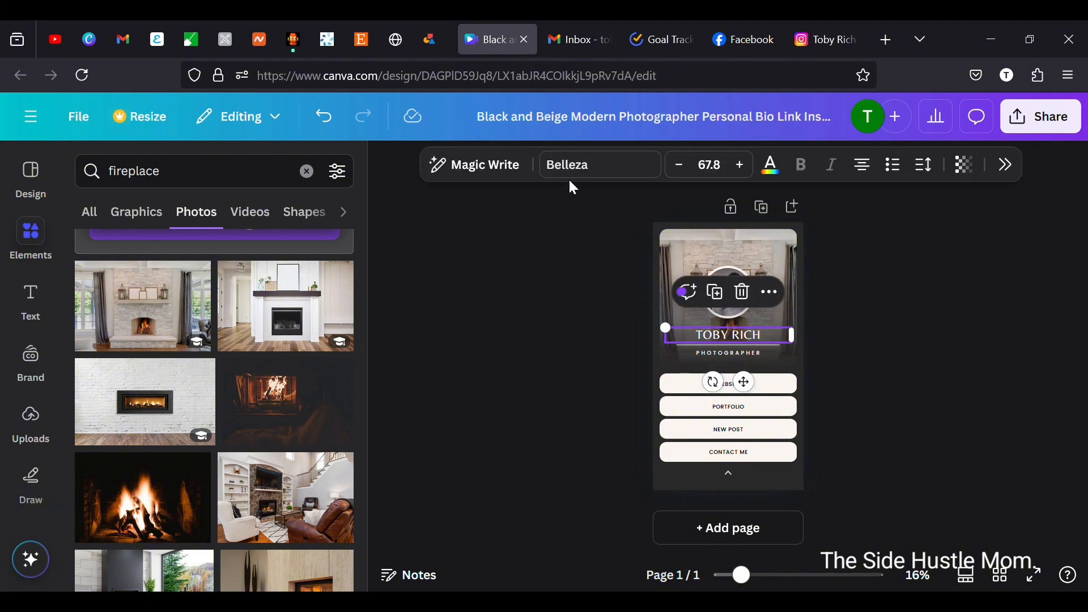
click(584, 165)
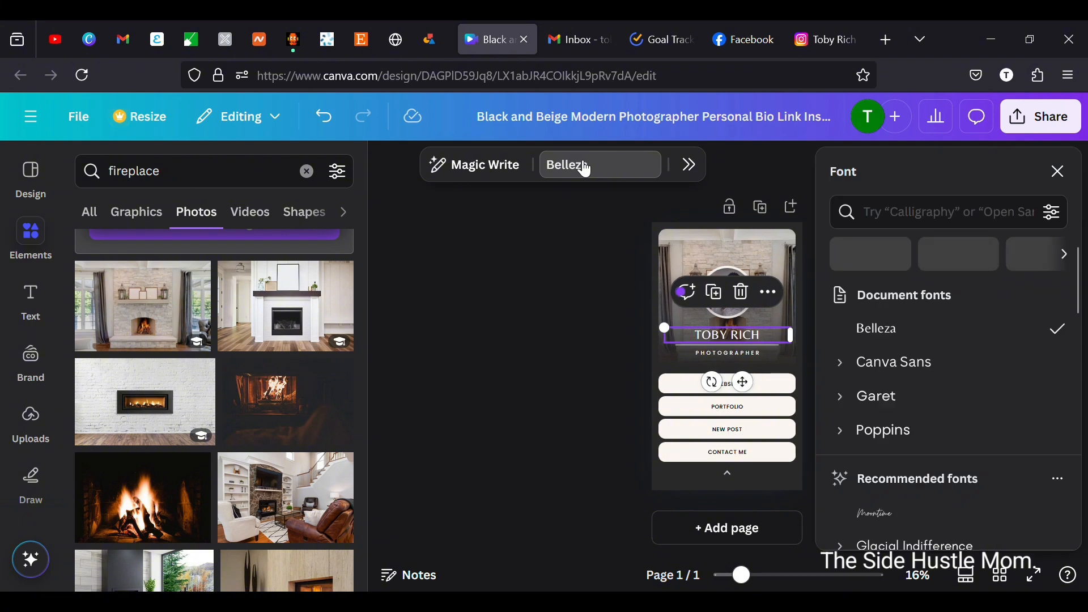
click(587, 365)
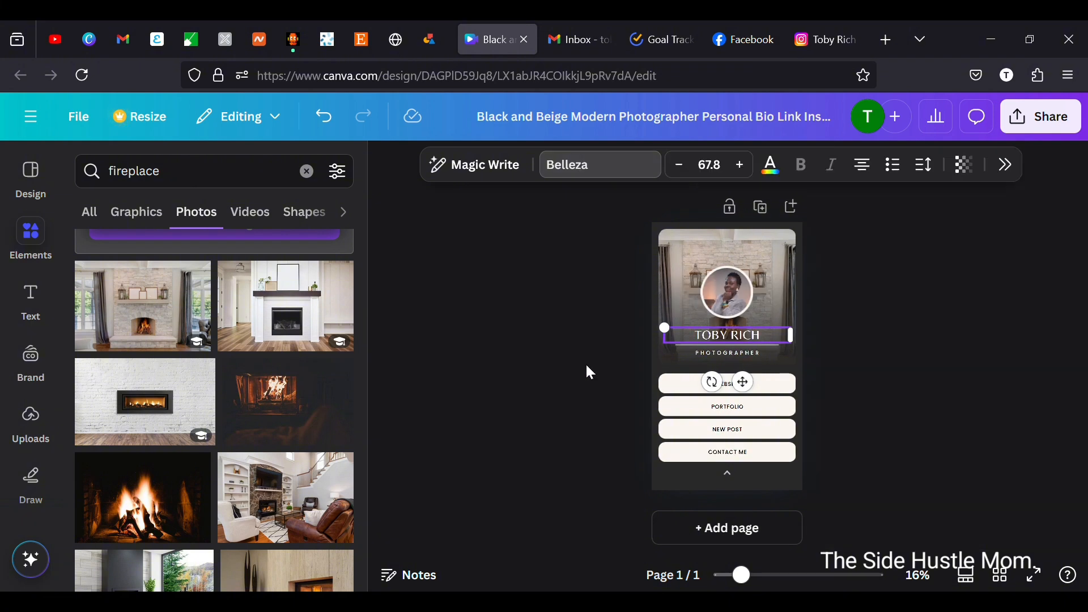
click(905, 391)
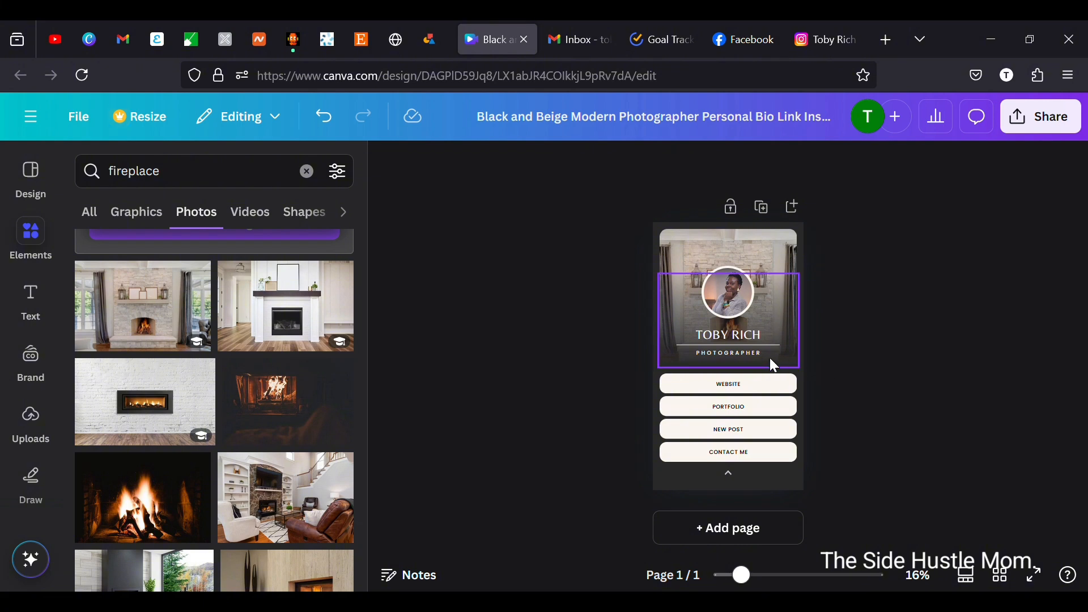
Change the subtitle from PHOTOGRAPHER to LIFE COACH
click(744, 352)
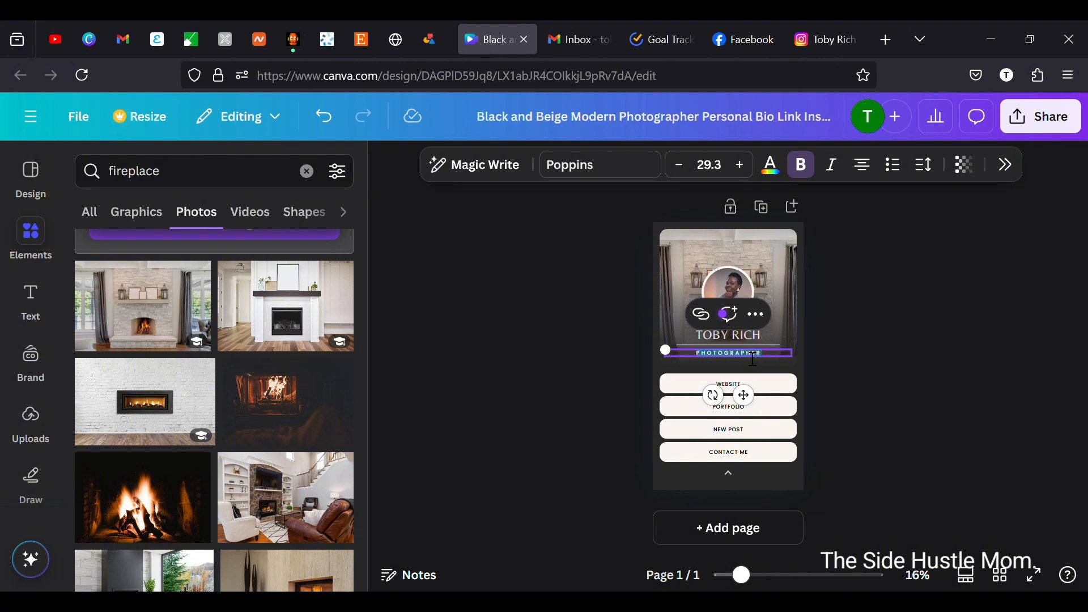
text(LIFE COACH)
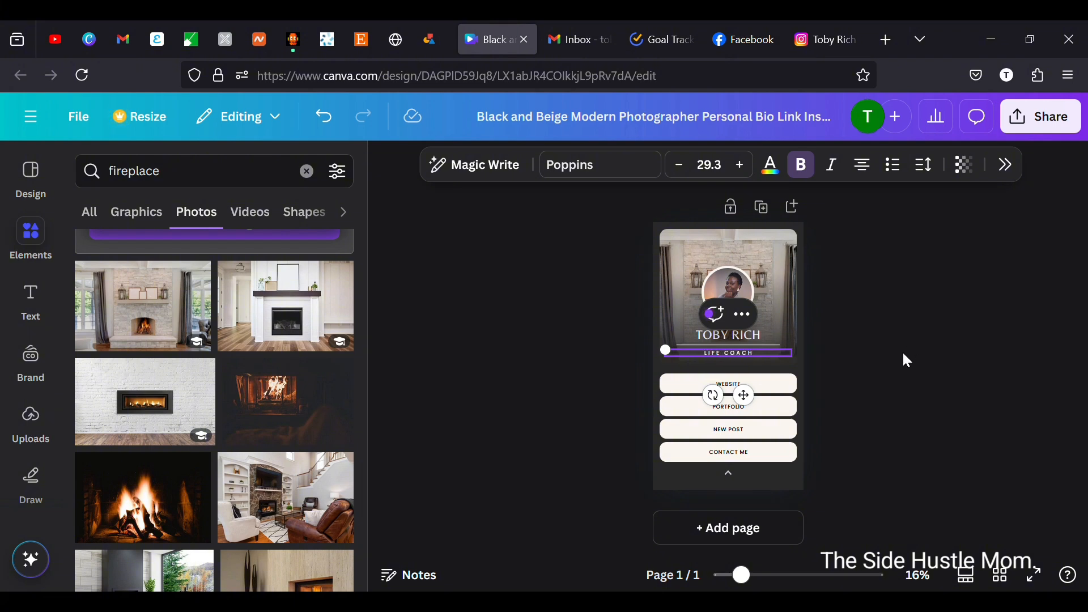
click(903, 354)
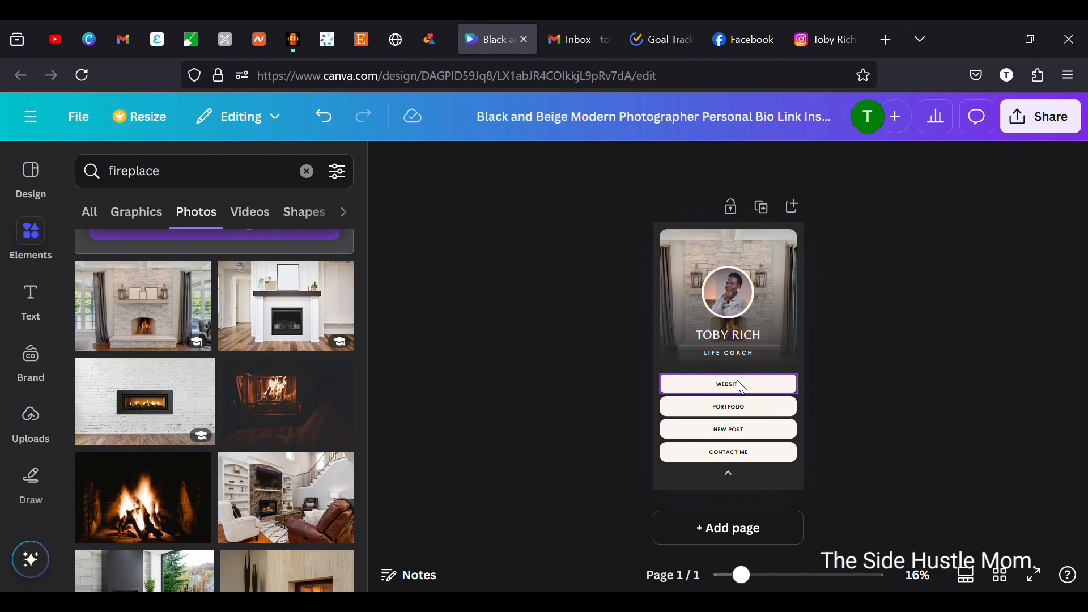
Relabel the PORTFOLIO, NEW POST and CONTACT ME buttons as FACEBOOK, INSTAGRAM and ETSY STORE
click(747, 418)
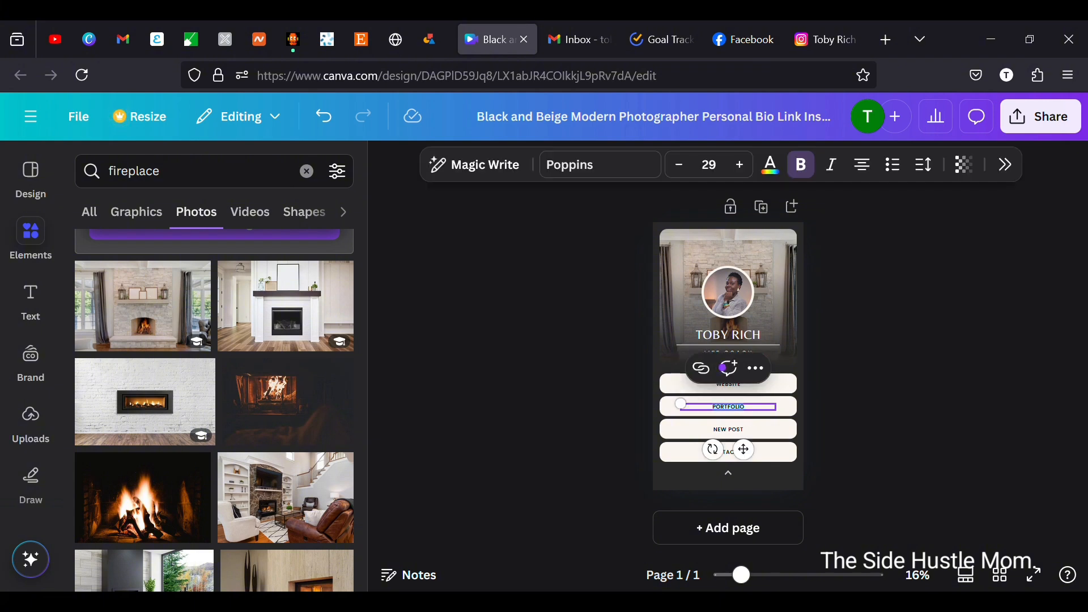
text(FACEBOOK)
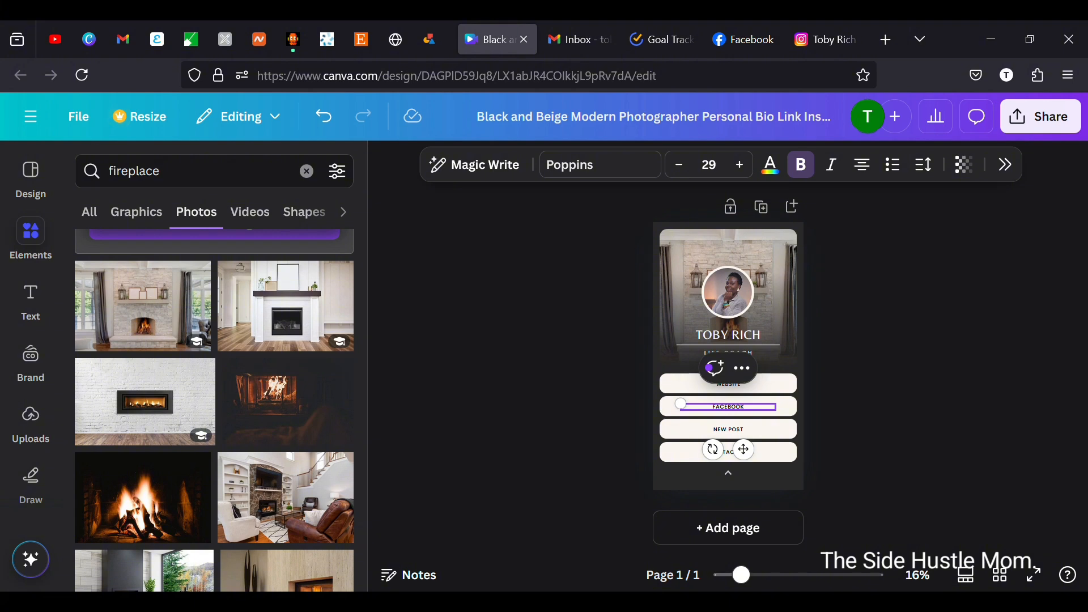
click(737, 434)
key(BackSpace)
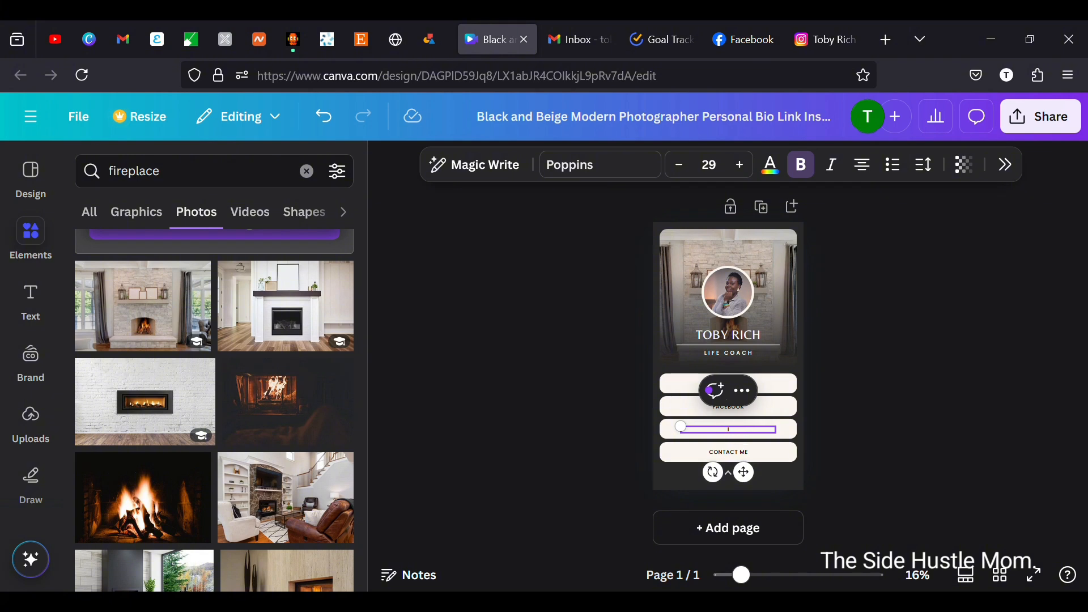
text(INSTAGRAM)
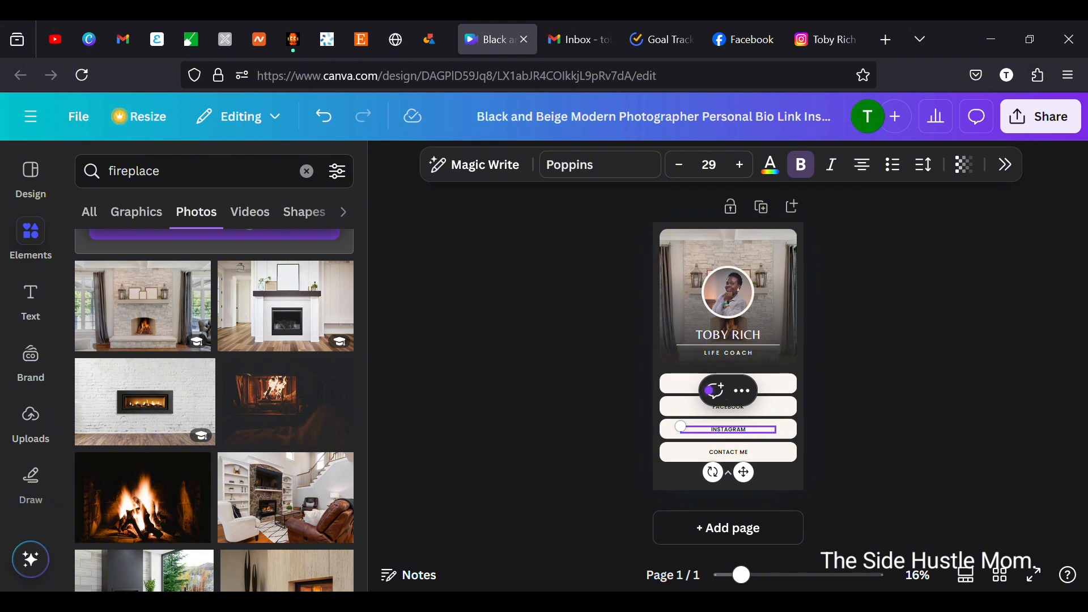
click(745, 453)
text(ETSY S)
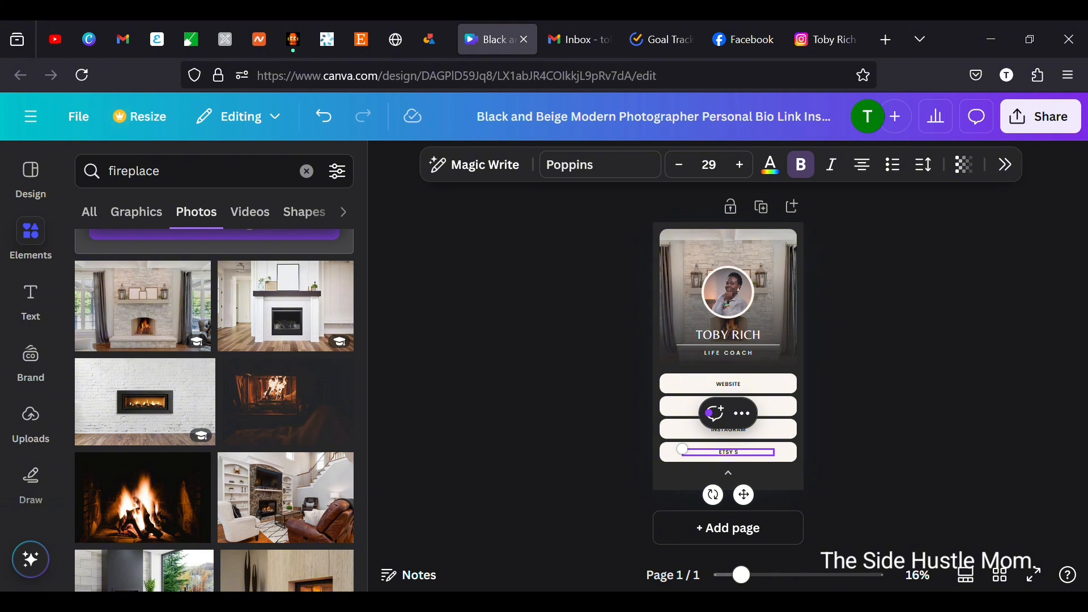
text(TORE)
click(828, 475)
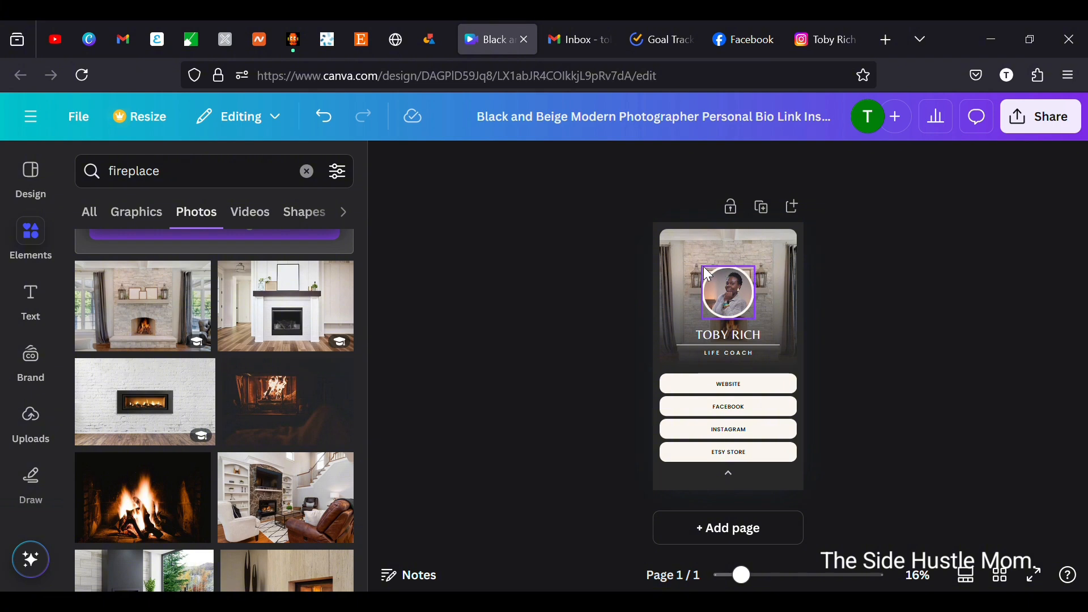
drag(706, 274, 712, 282)
click(323, 116)
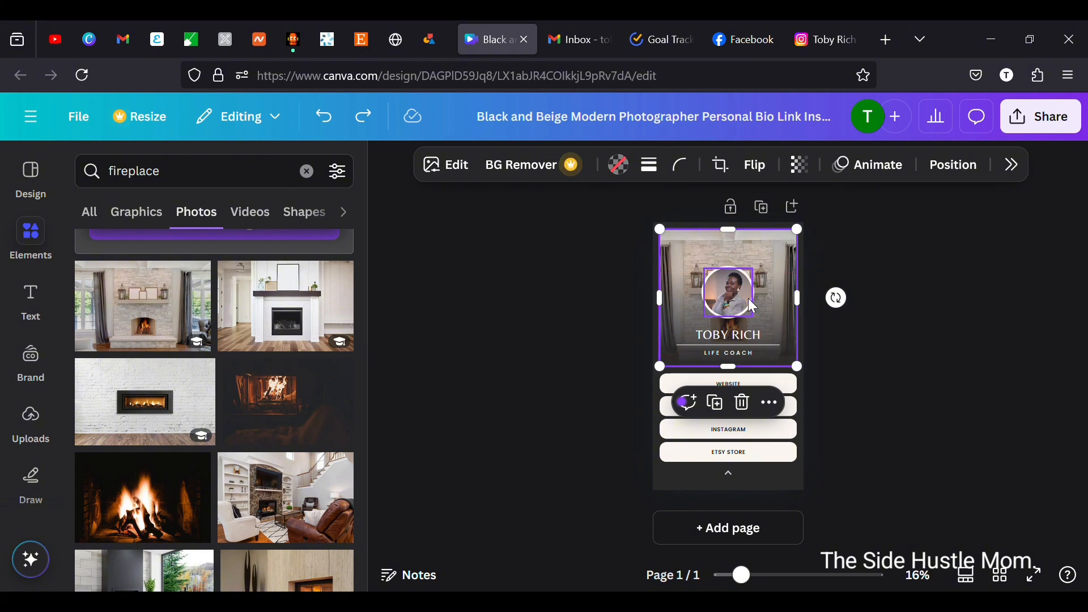
click(832, 485)
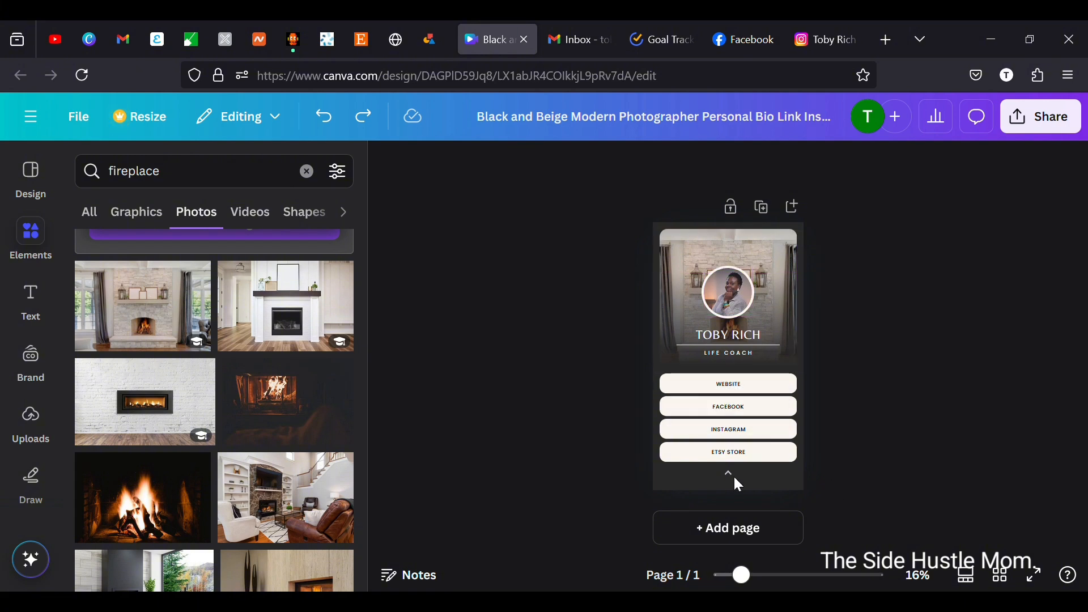
click(728, 473)
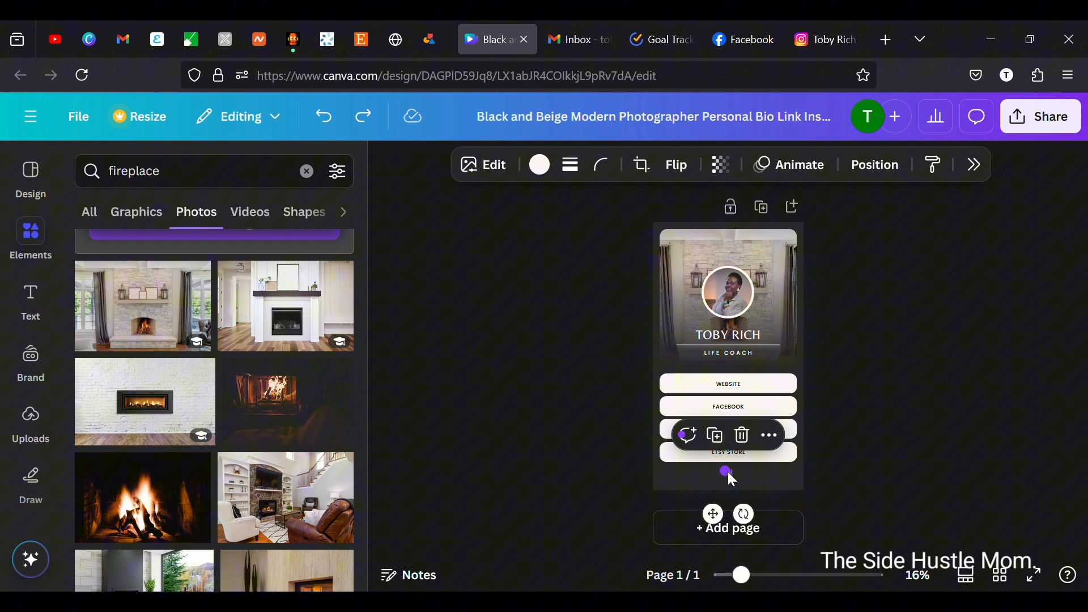
Delete the arrow graphic and place a duplicate of the ETSY STORE button below it
click(743, 436)
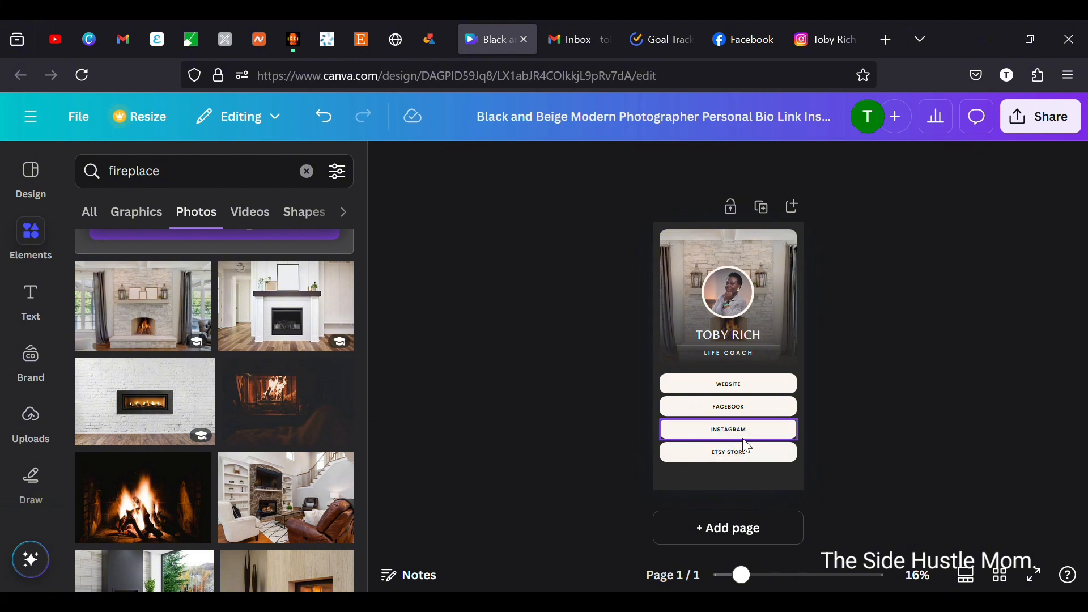
click(666, 457)
click(791, 486)
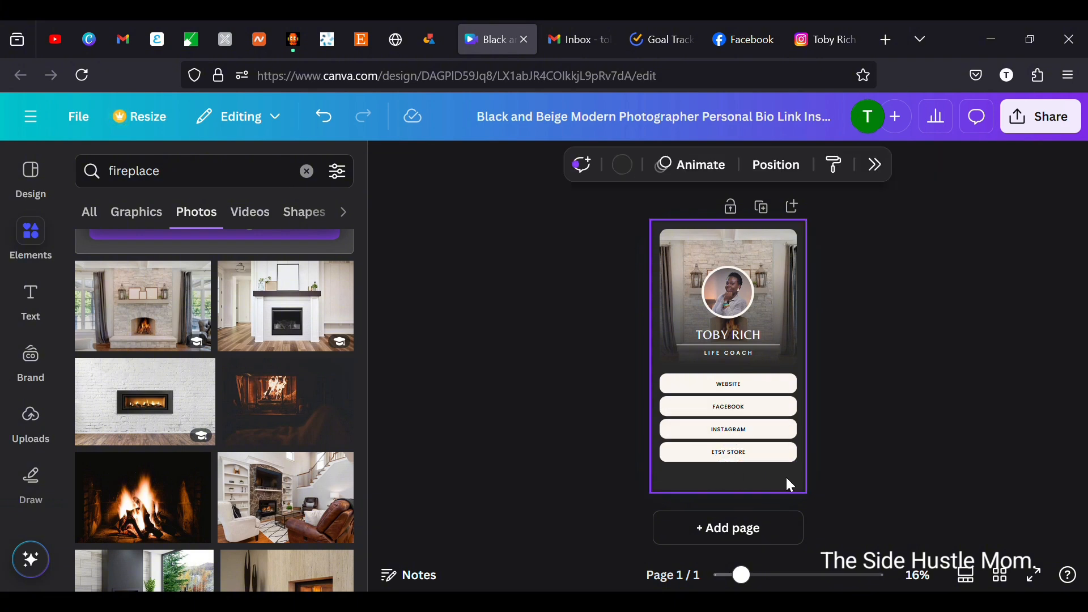
click(782, 457)
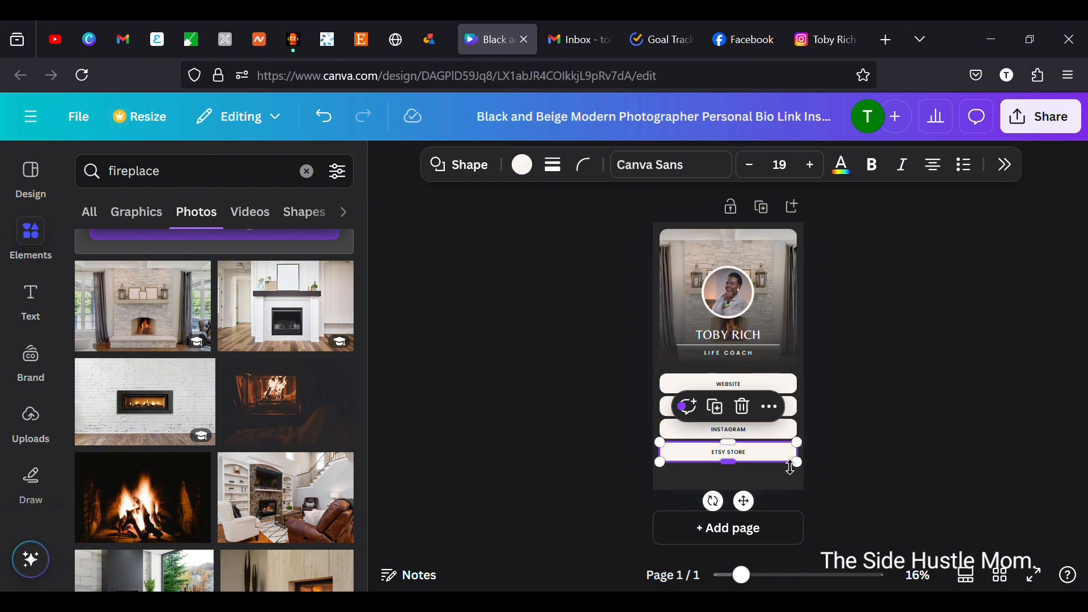
click(729, 413)
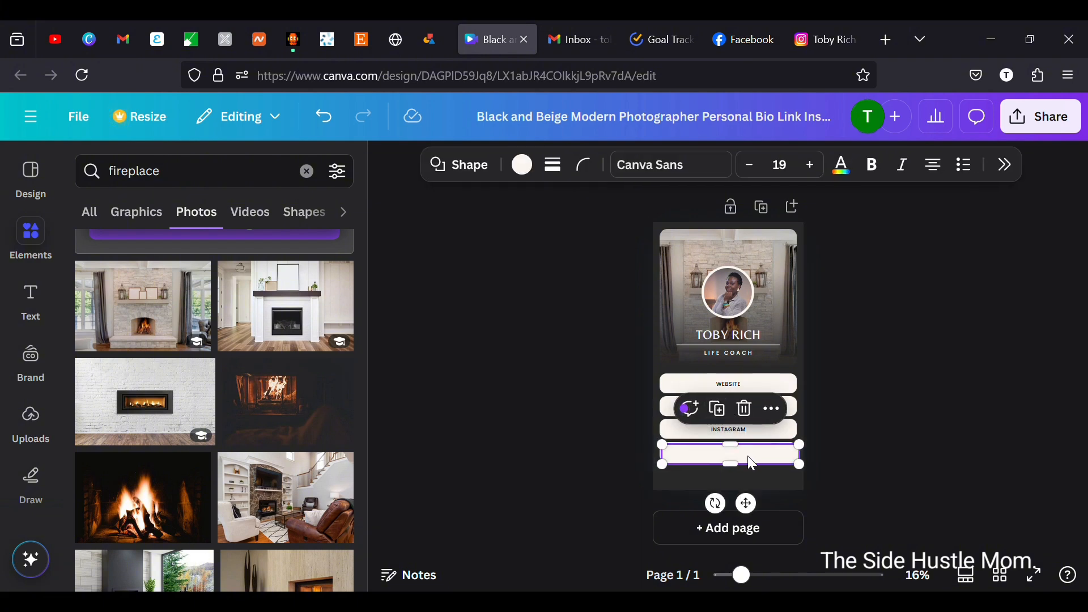
drag(748, 456, 756, 488)
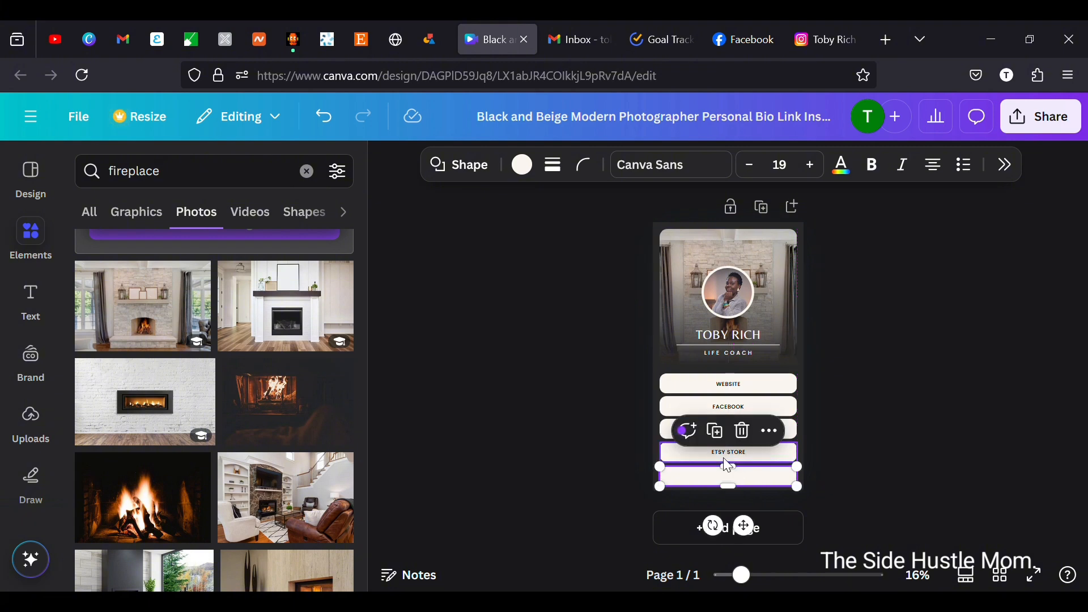
Copy the label onto the new button and change it to AMAZON STOREFRONT
click(727, 456)
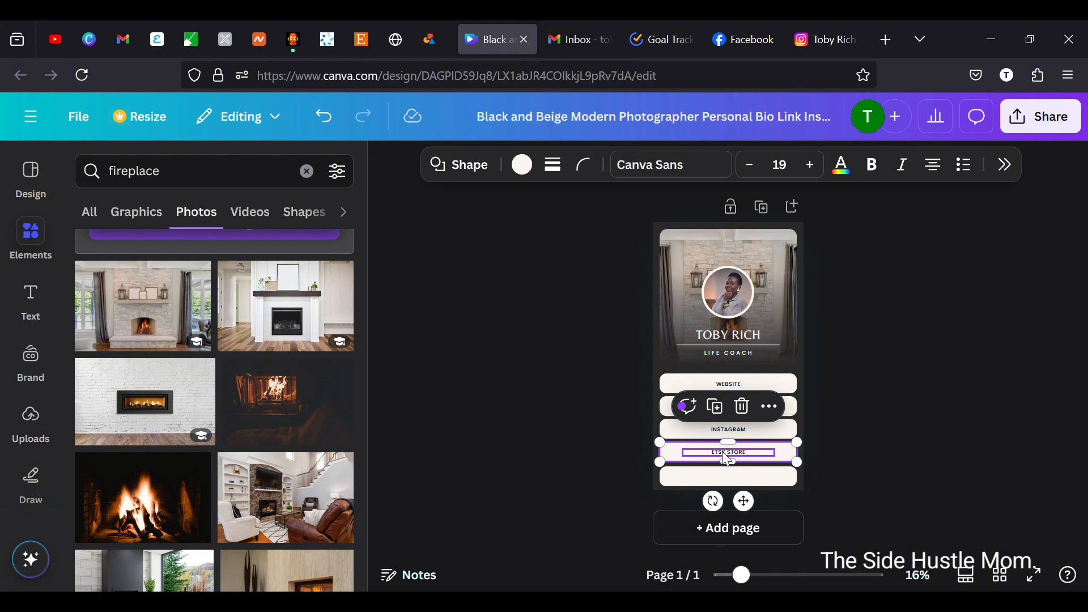
click(727, 456)
drag(738, 455, 744, 485)
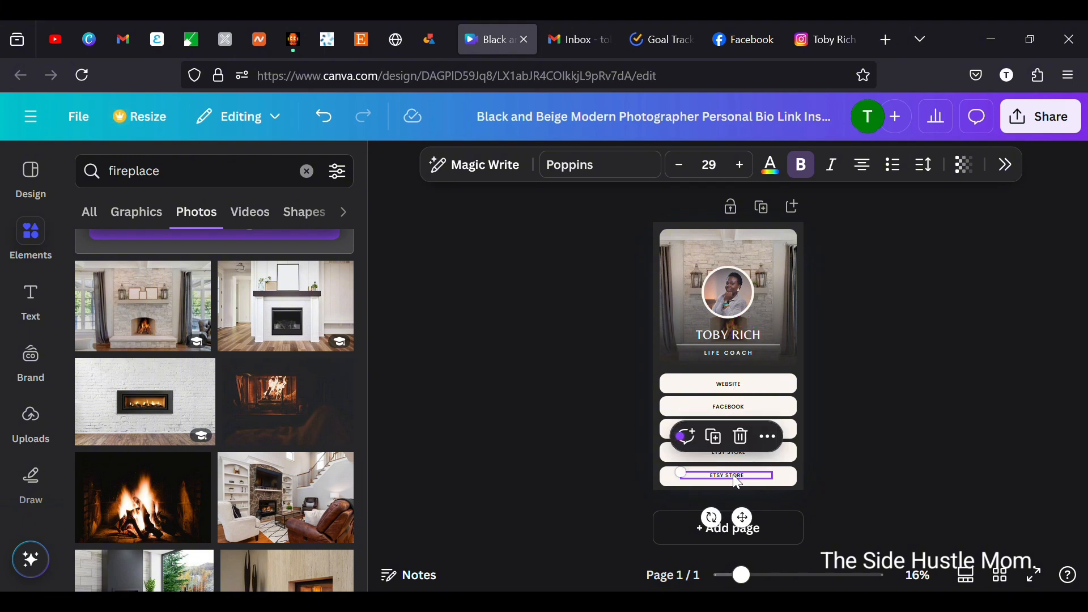
triple_click(743, 484)
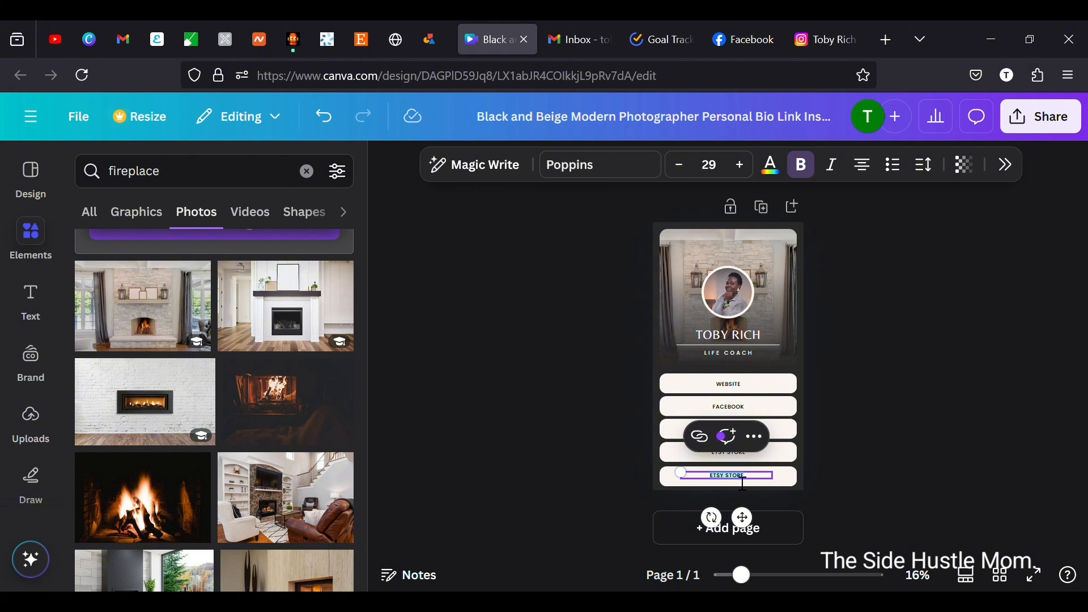
text(AMAZO)
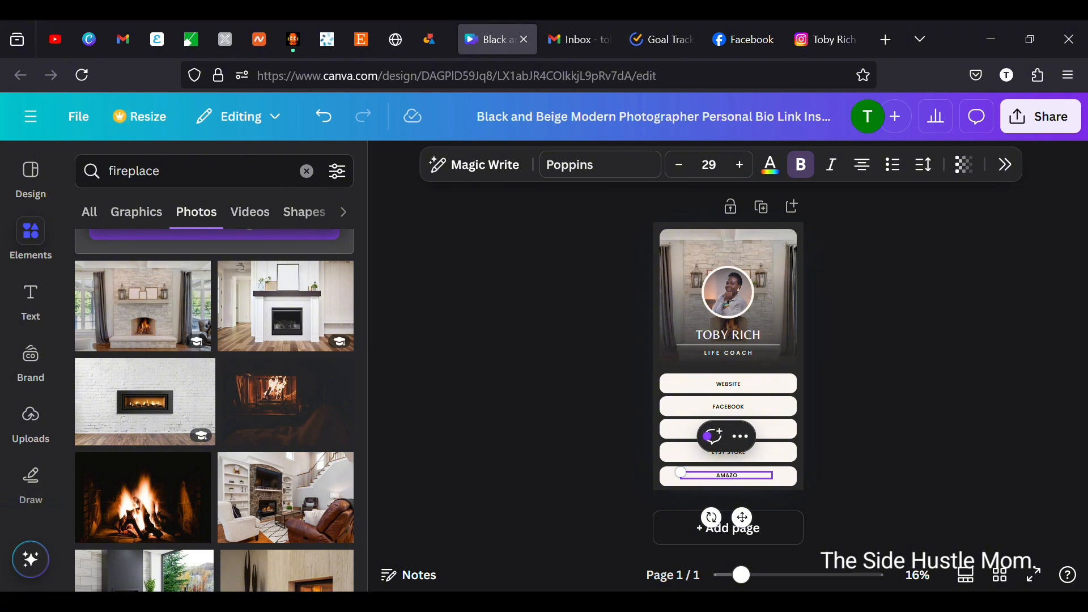
text(N STOREFRONT)
click(843, 489)
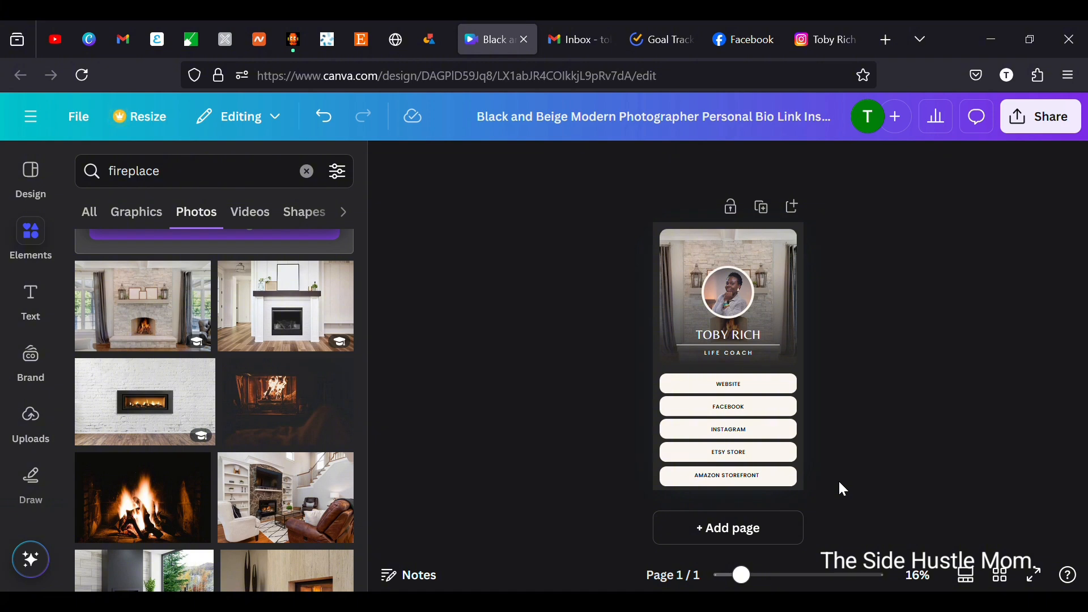
Hyperlink the WEBSITE button shape to the coach's website URL
right_click(748, 387)
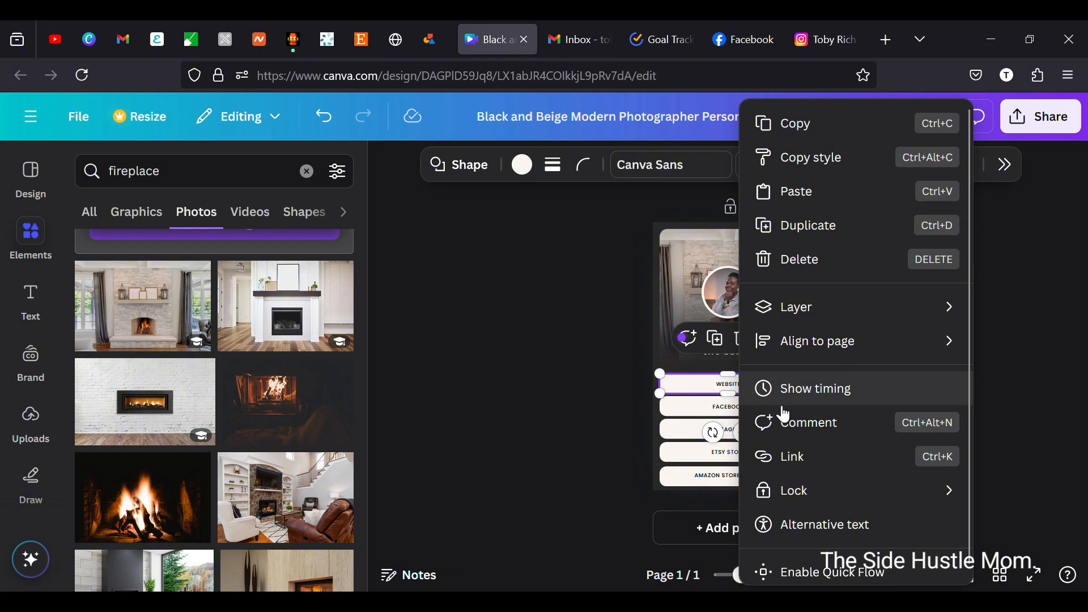
click(796, 459)
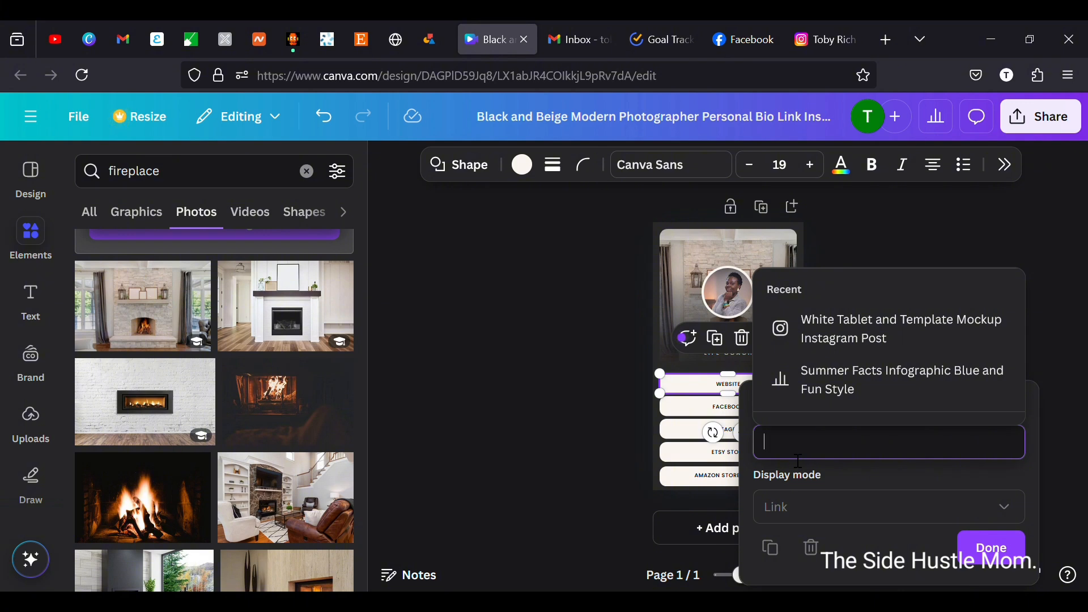
text(www.t)
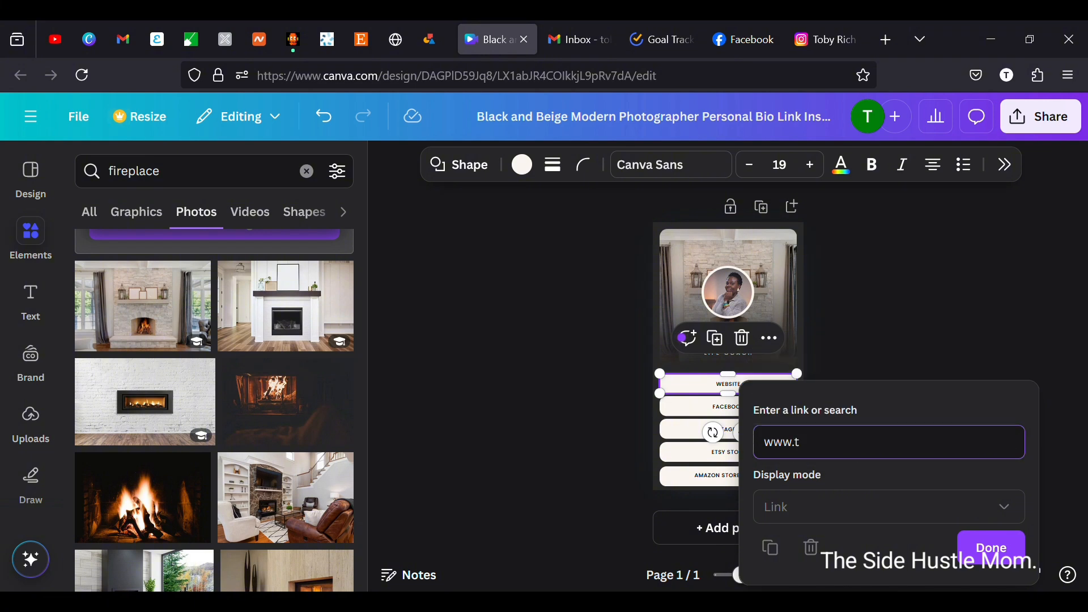
text(hetobyrich.com)
click(990, 548)
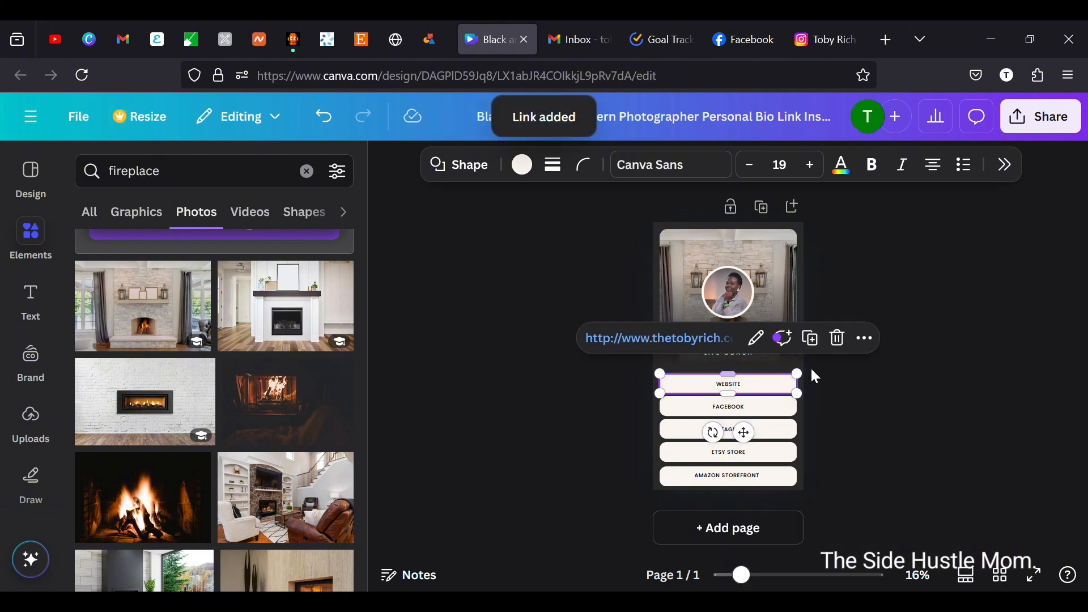
click(745, 391)
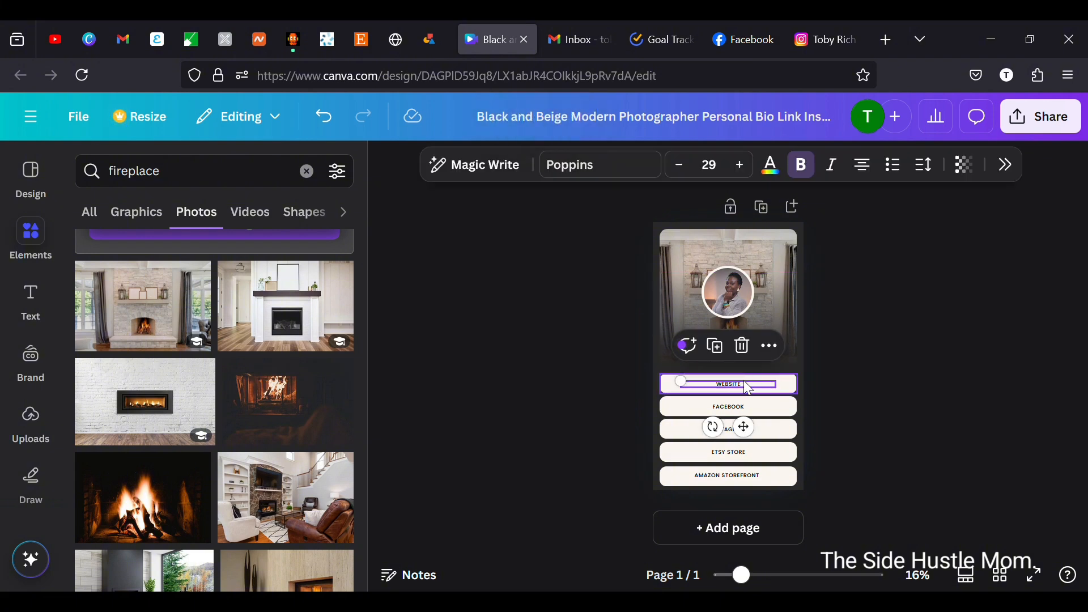
Link the WEBSITE label text to the same website URL, then grab the Facebook profile address
right_click(747, 390)
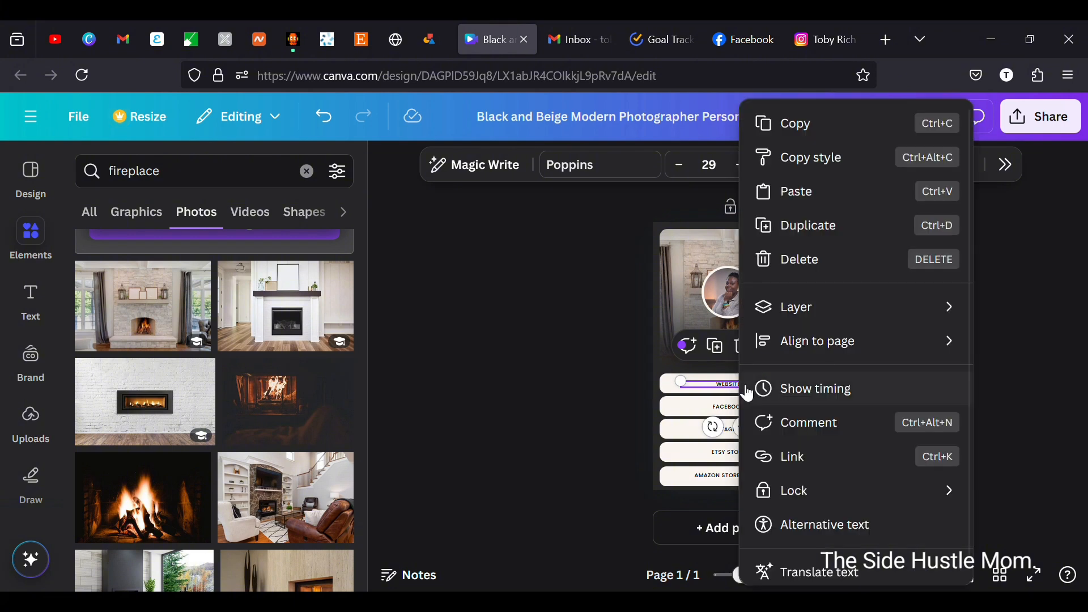
click(803, 459)
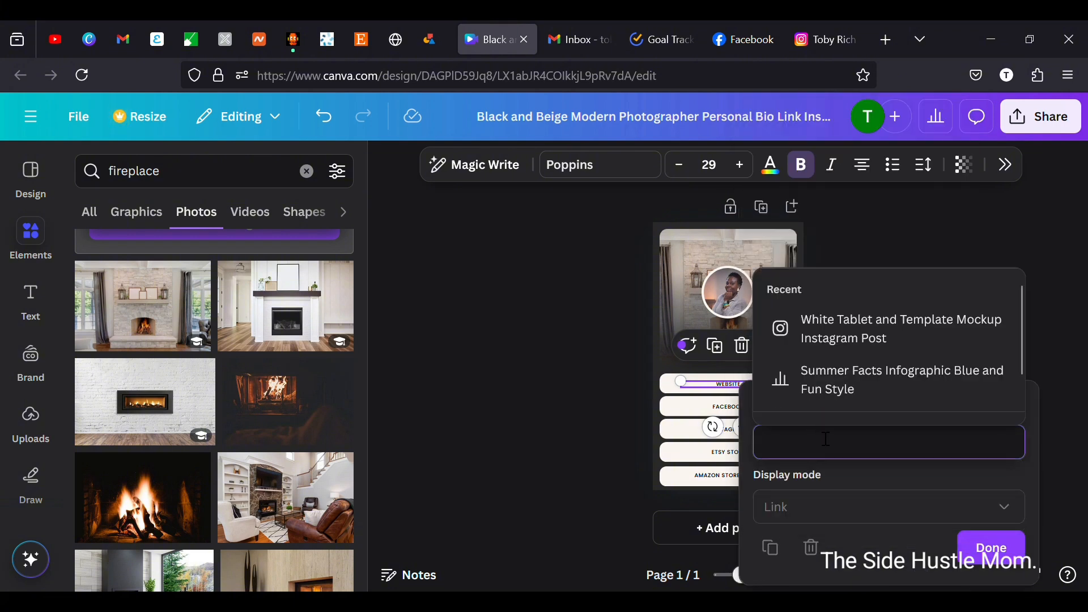
text(www.)
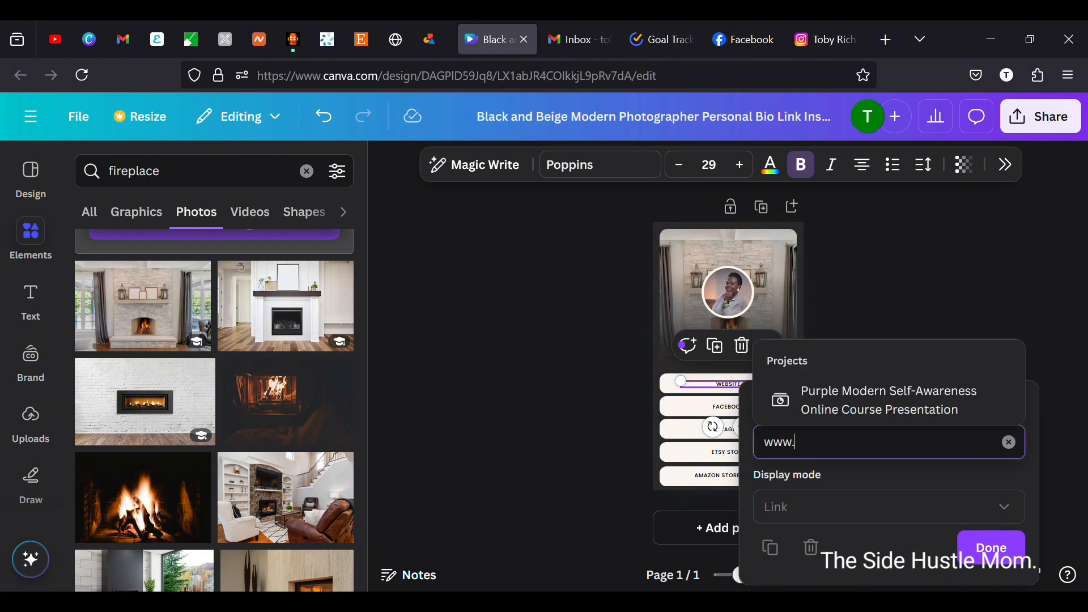
key(Return)
text(the)
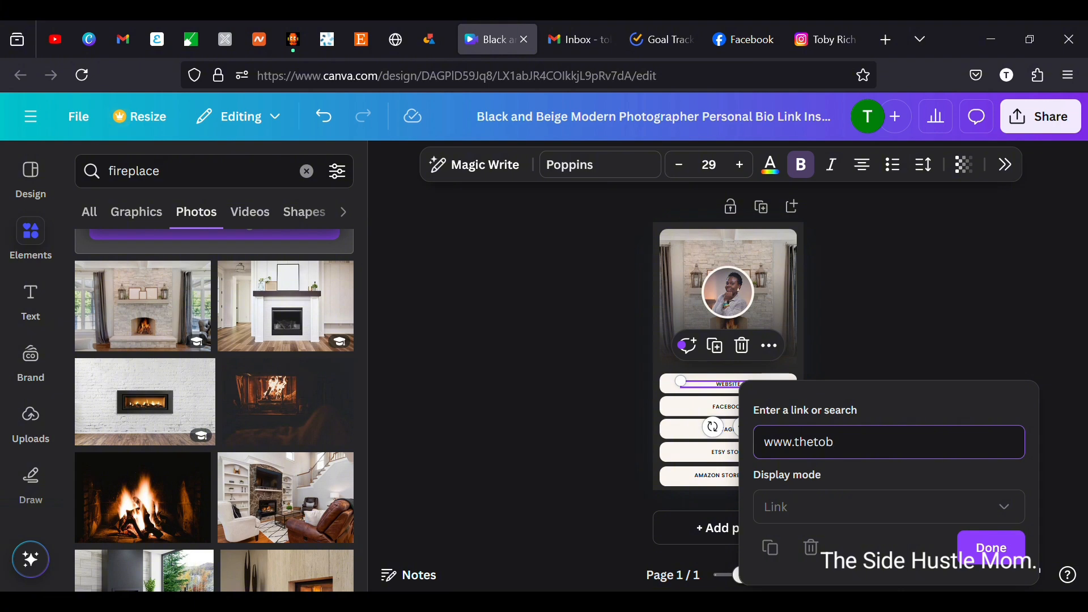
text(tobyrich.com)
click(992, 550)
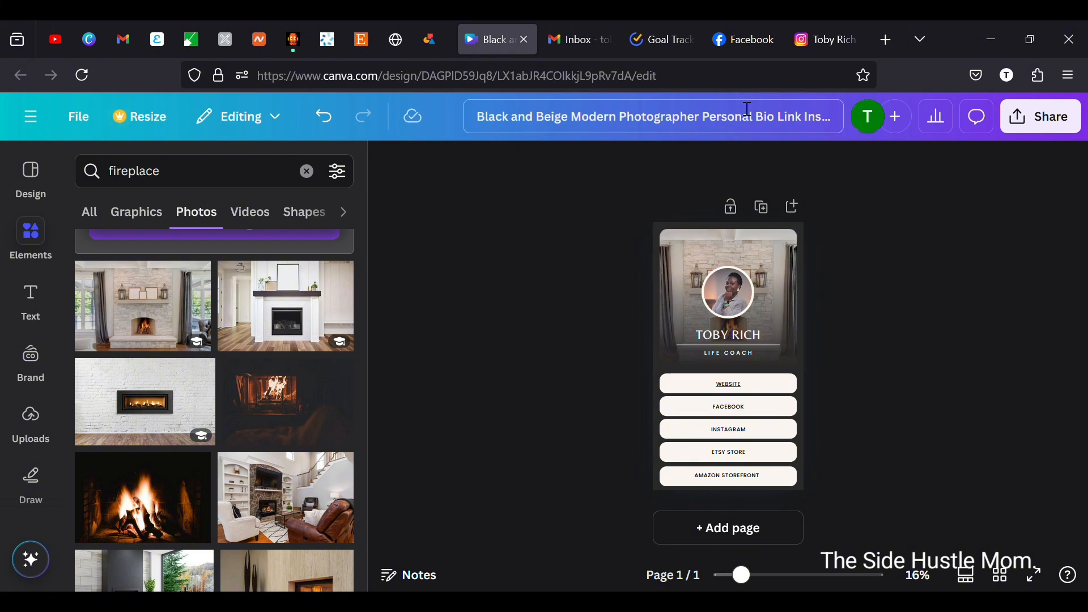
click(747, 43)
click(585, 81)
key(ctrl+c)
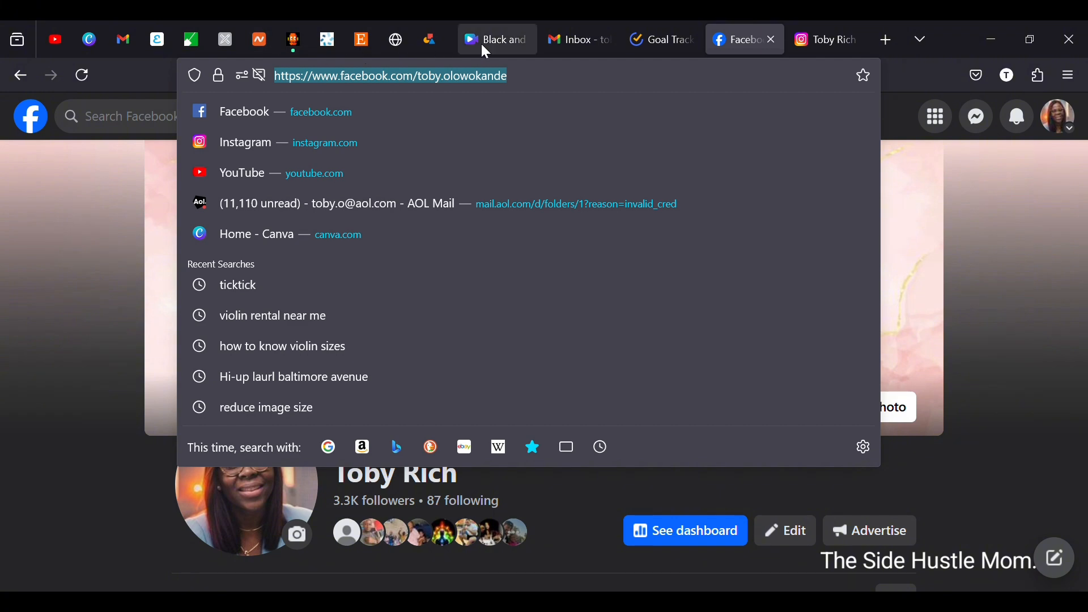
Link the FACEBOOK label text to the pasted Facebook profile address
click(506, 41)
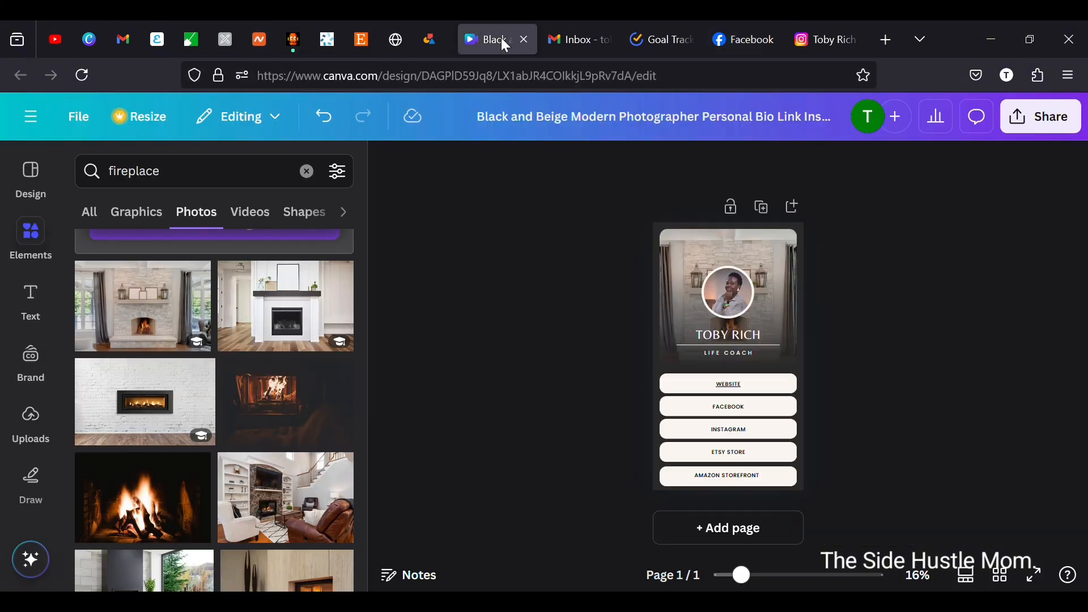
click(729, 410)
right_click(733, 417)
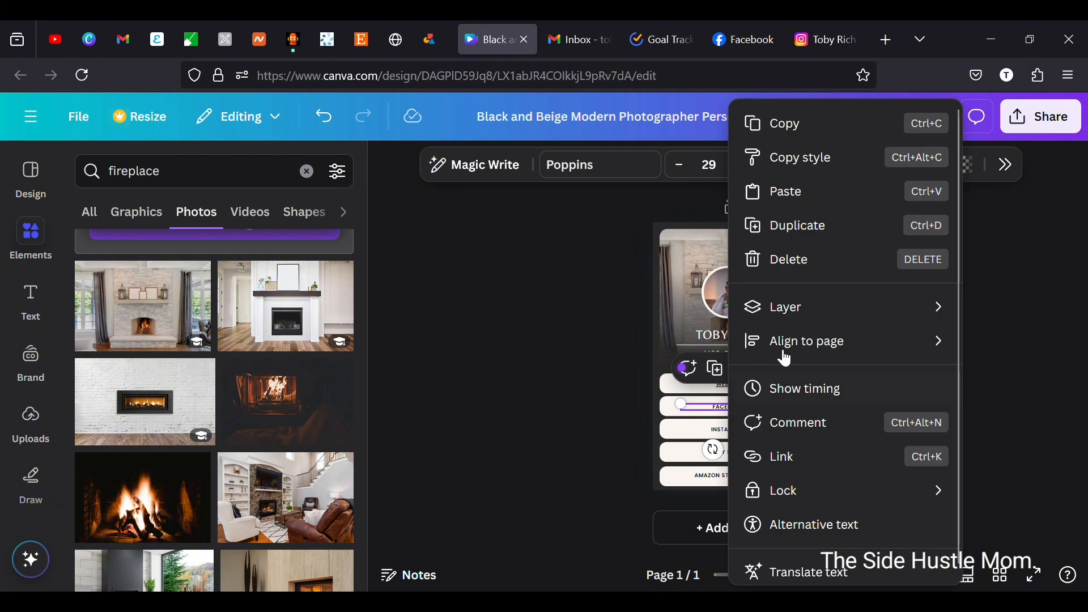
click(798, 456)
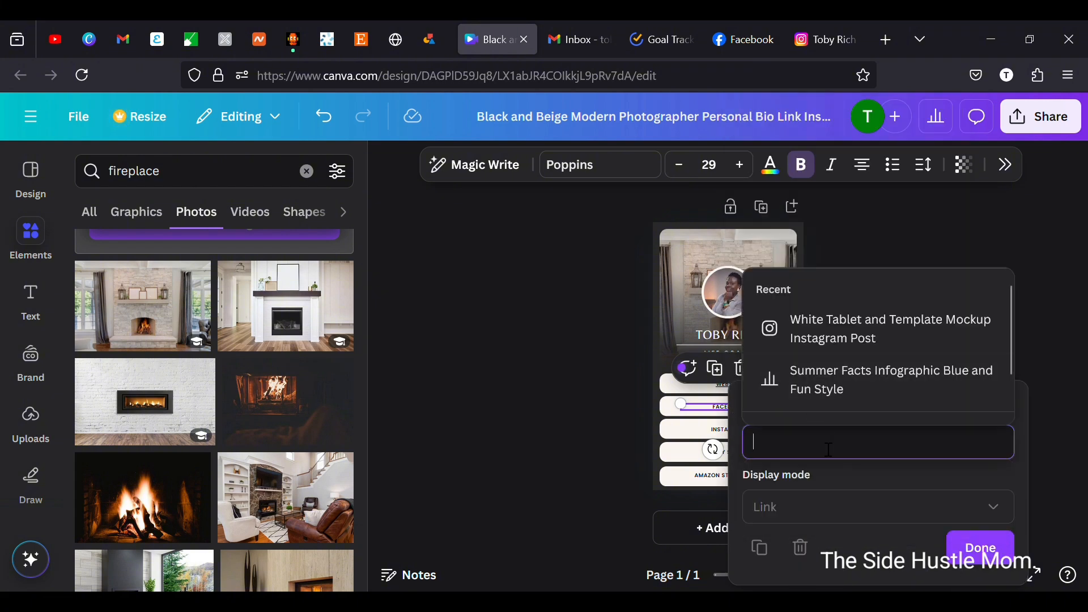
key(ctrl+v)
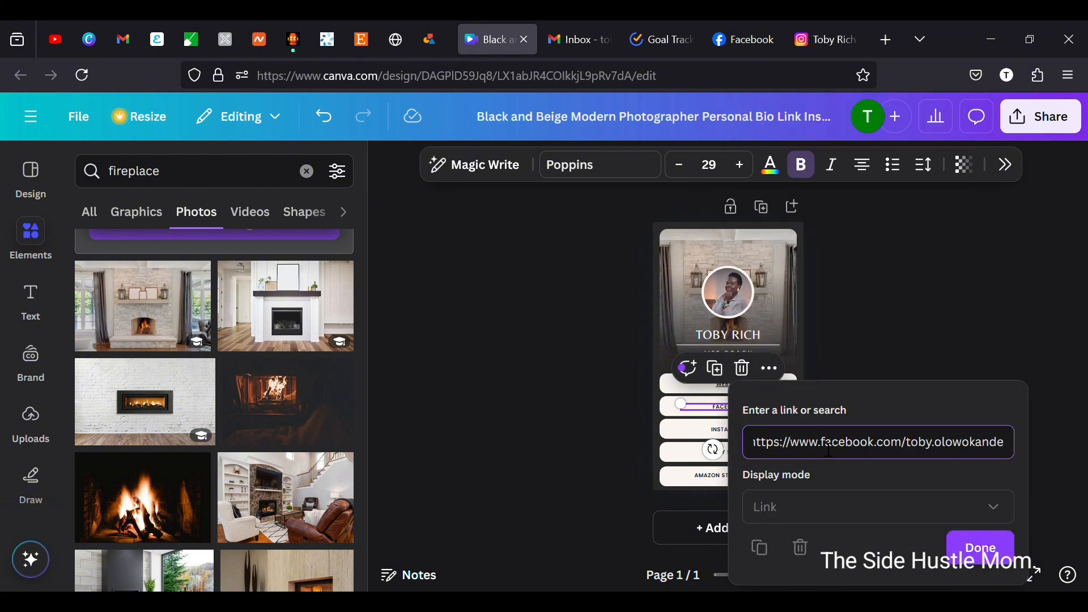
click(983, 558)
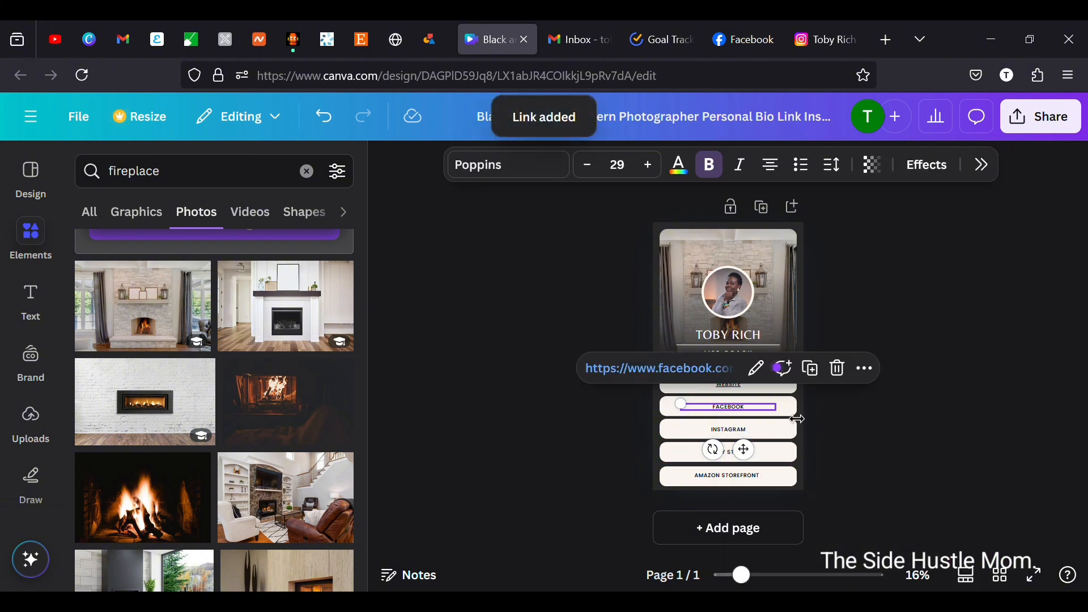
click(882, 441)
Link the FACEBOOK button shape to the same Facebook profile address
click(772, 415)
click(828, 426)
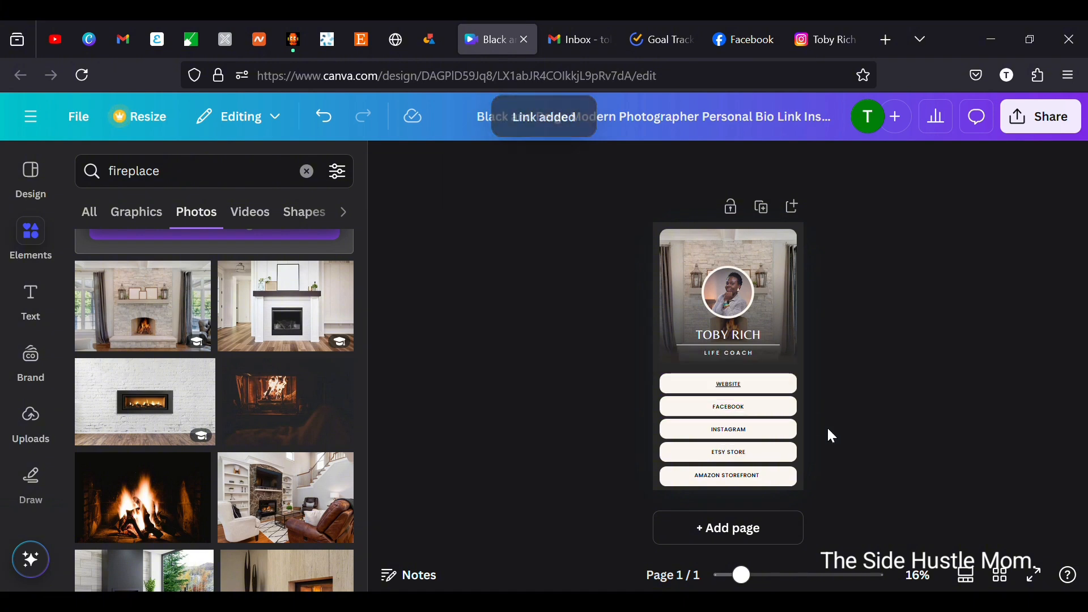
click(790, 418)
right_click(782, 410)
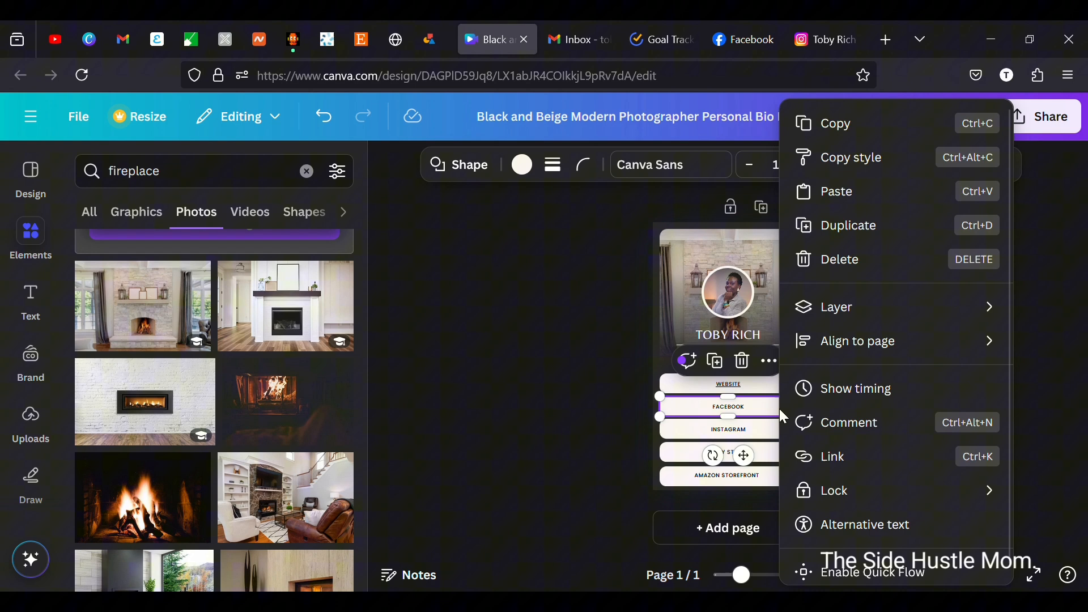
click(836, 466)
text(https://www.facebook.com/toby.olowokande)
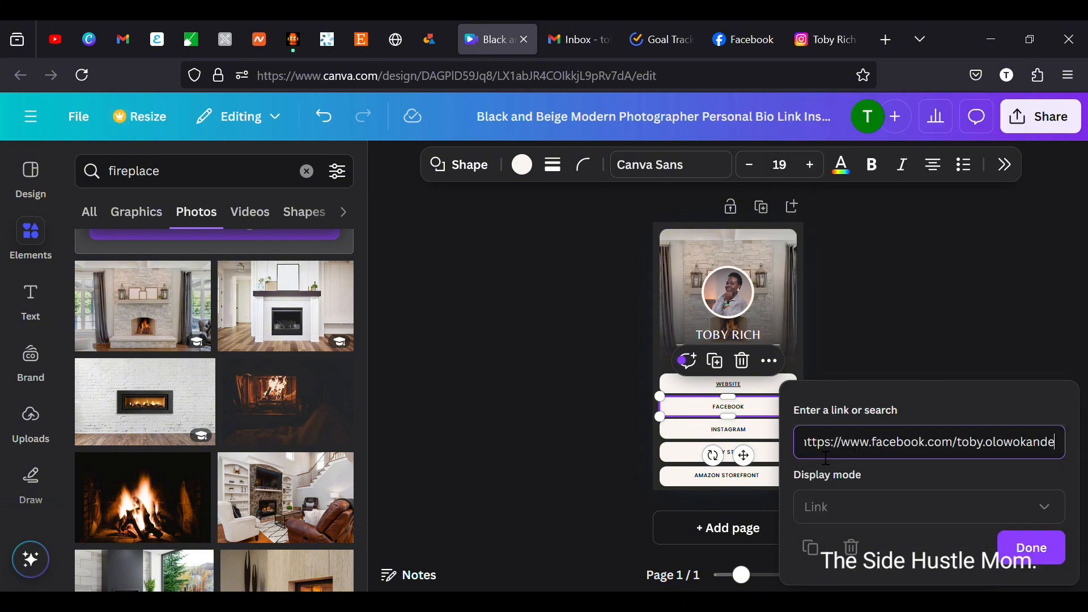
click(1055, 548)
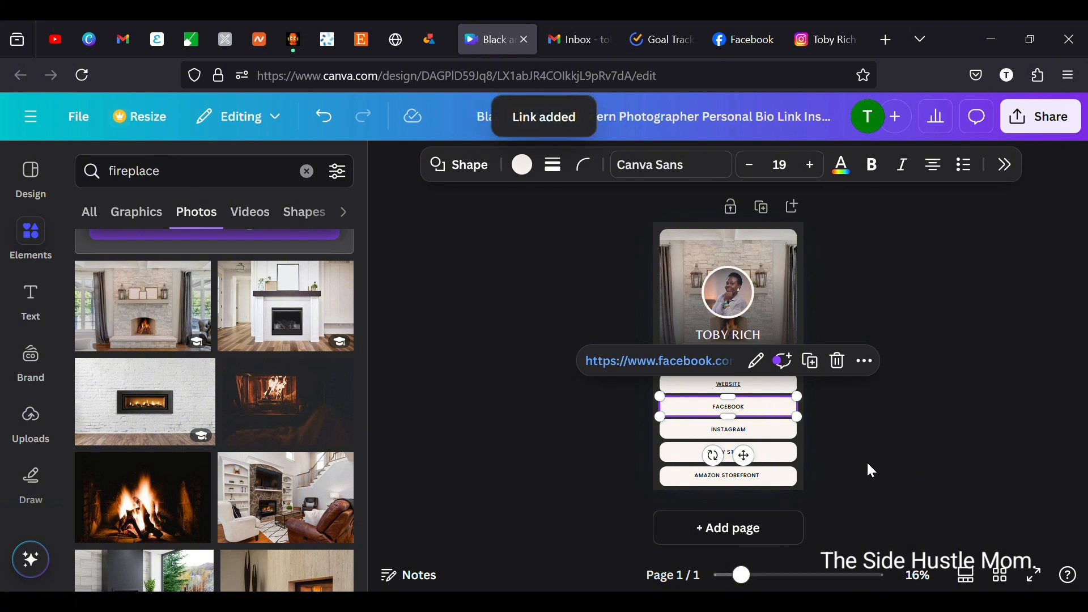
click(868, 464)
click(746, 431)
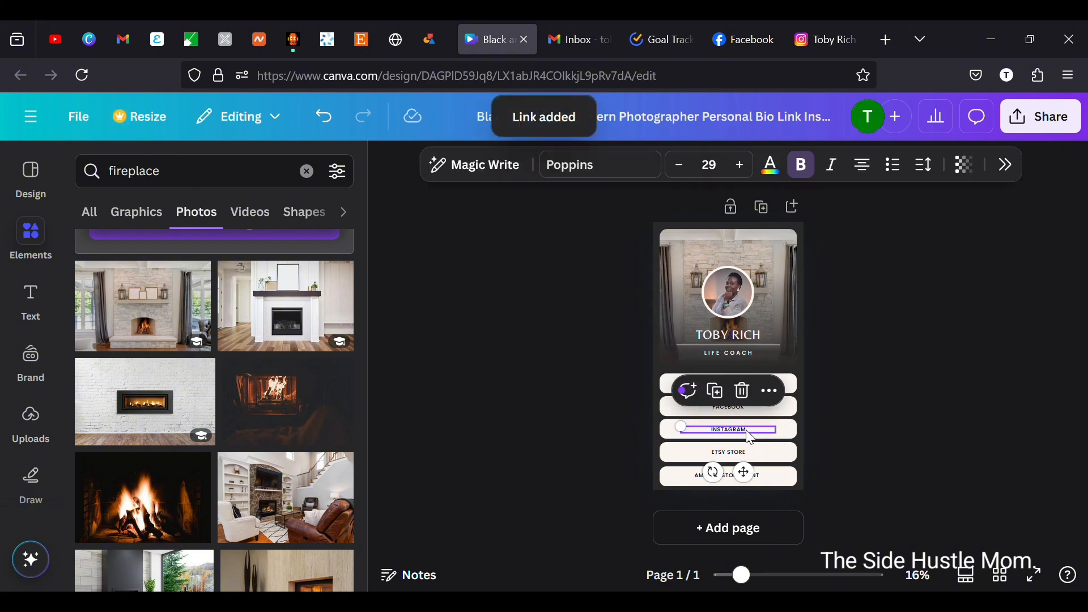
Copy the Instagram profile URL and link the INSTAGRAM text to it
click(819, 46)
click(470, 82)
key(ctrl+c)
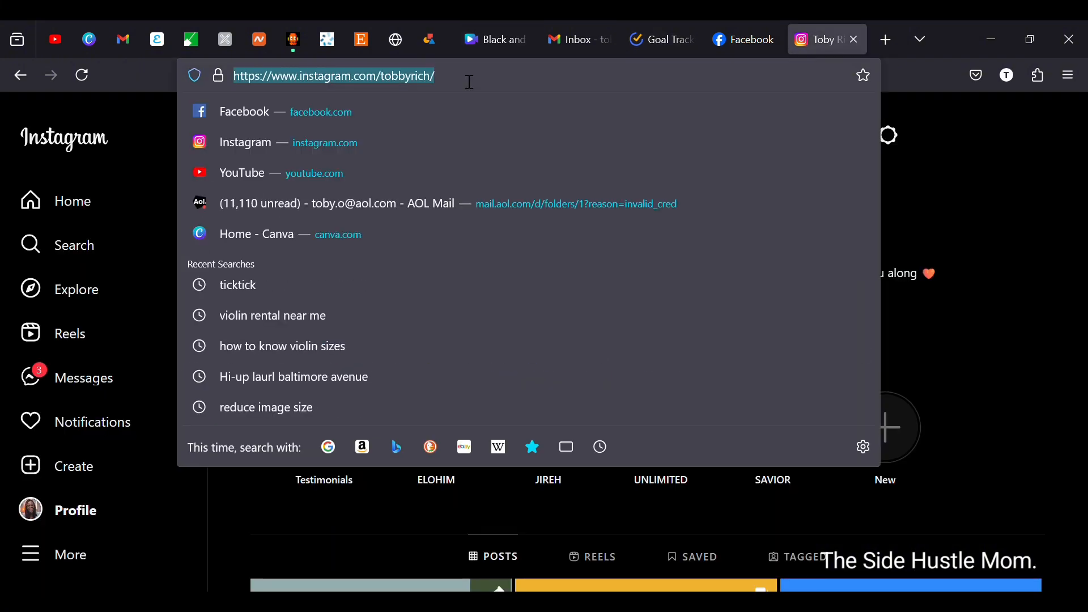
click(1058, 278)
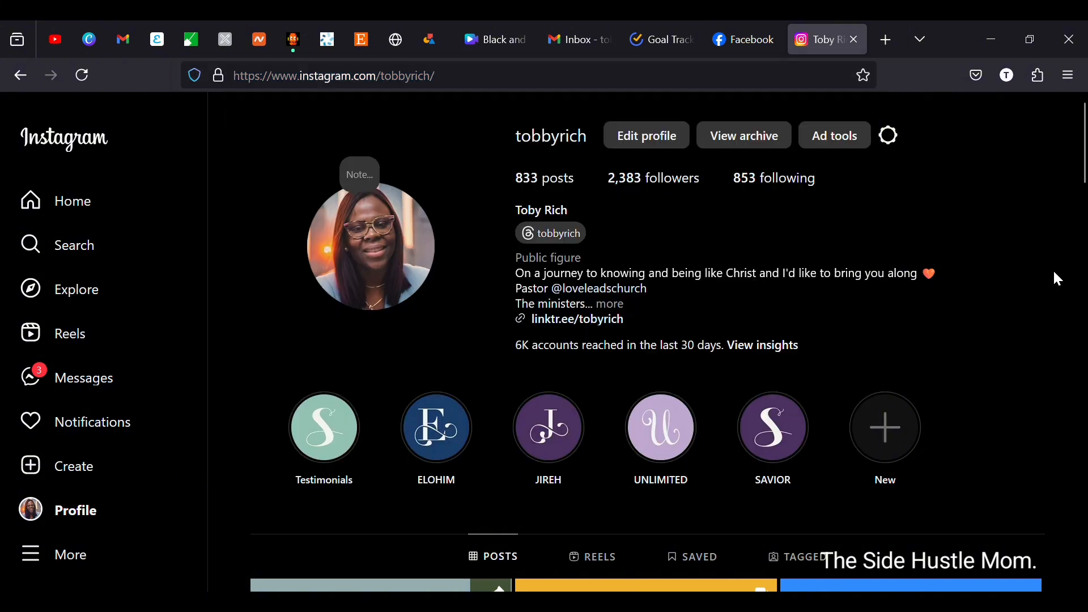
click(508, 37)
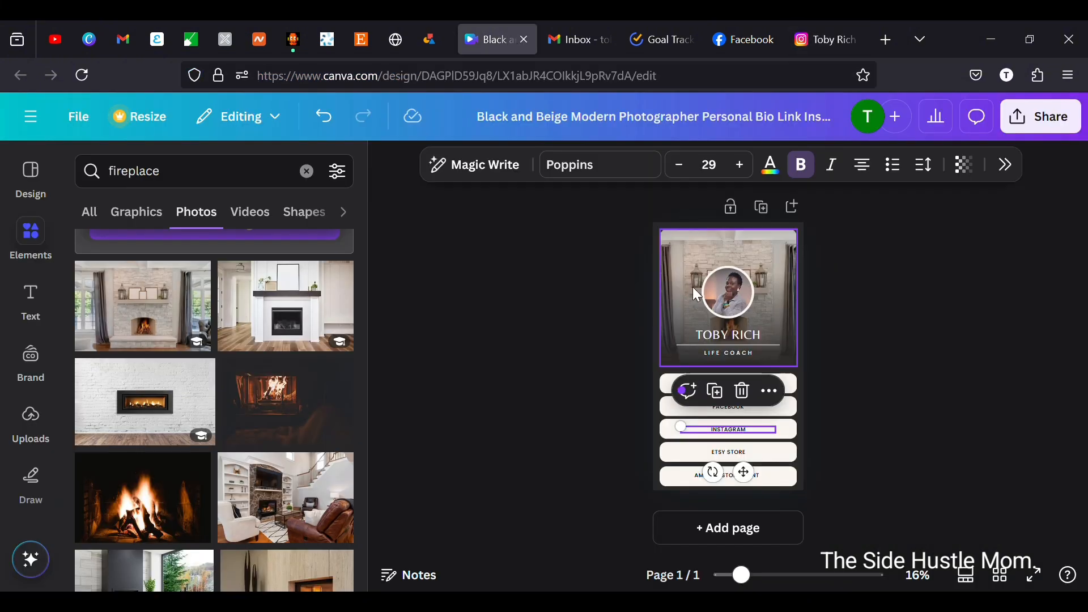
right_click(749, 432)
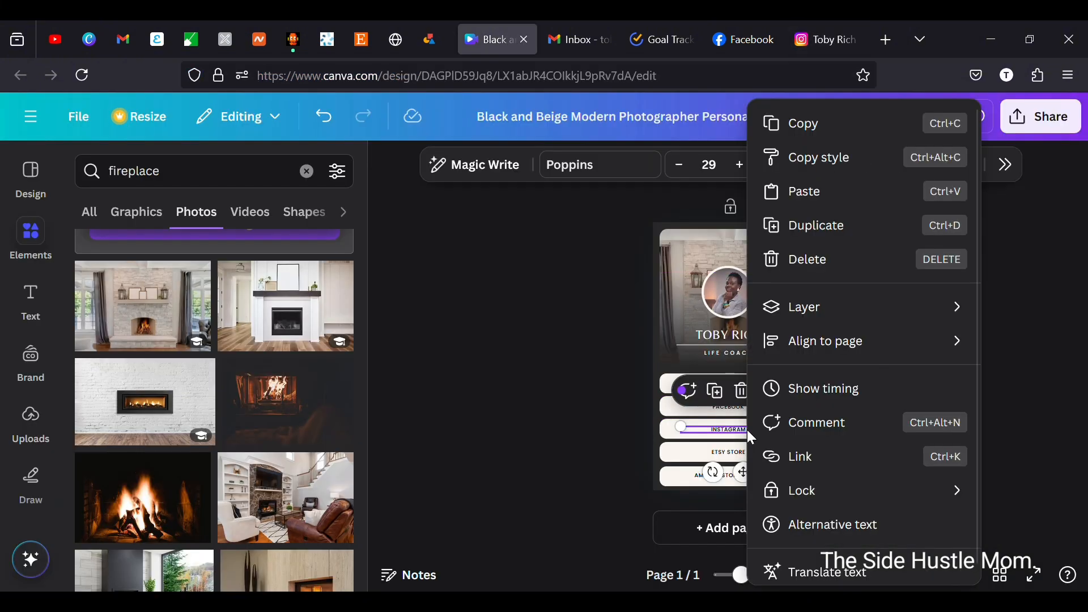
click(796, 459)
key(ctrl+v)
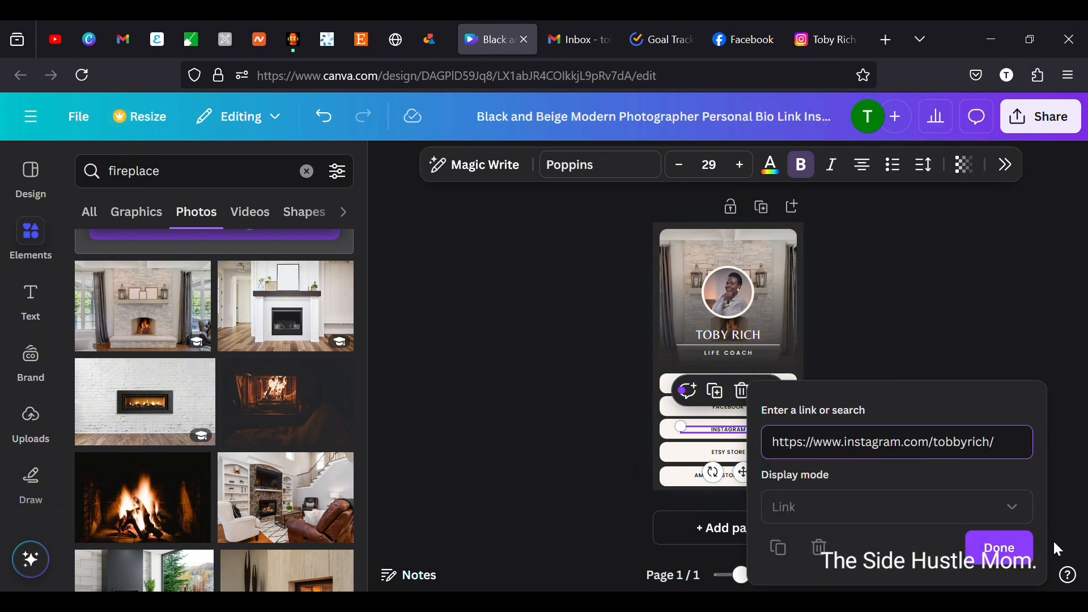
click(1009, 549)
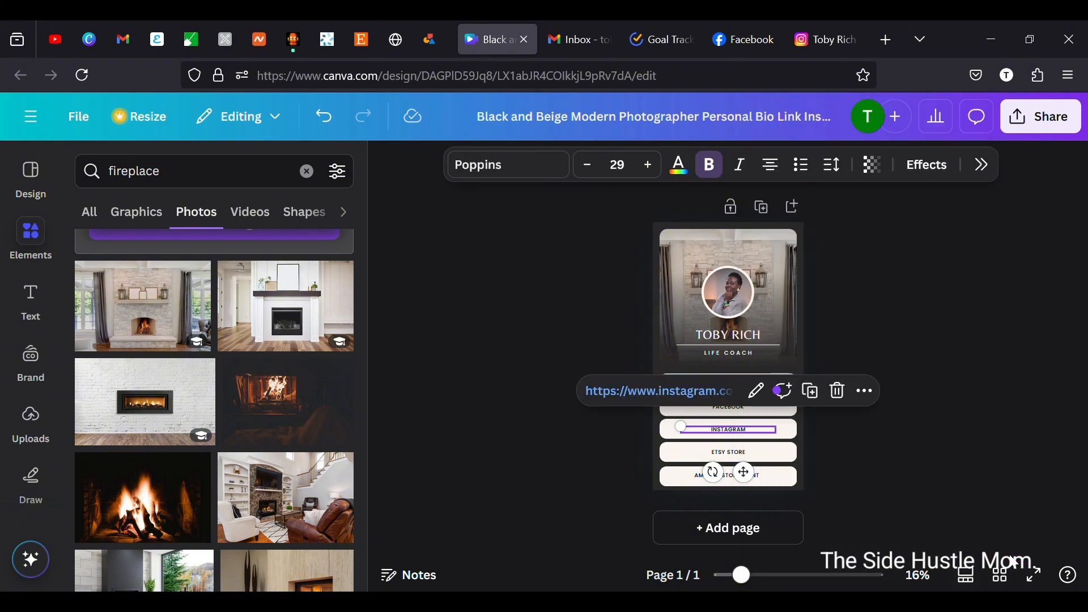
Link the INSTAGRAM button shape to the same Instagram profile URL
click(788, 426)
right_click(787, 424)
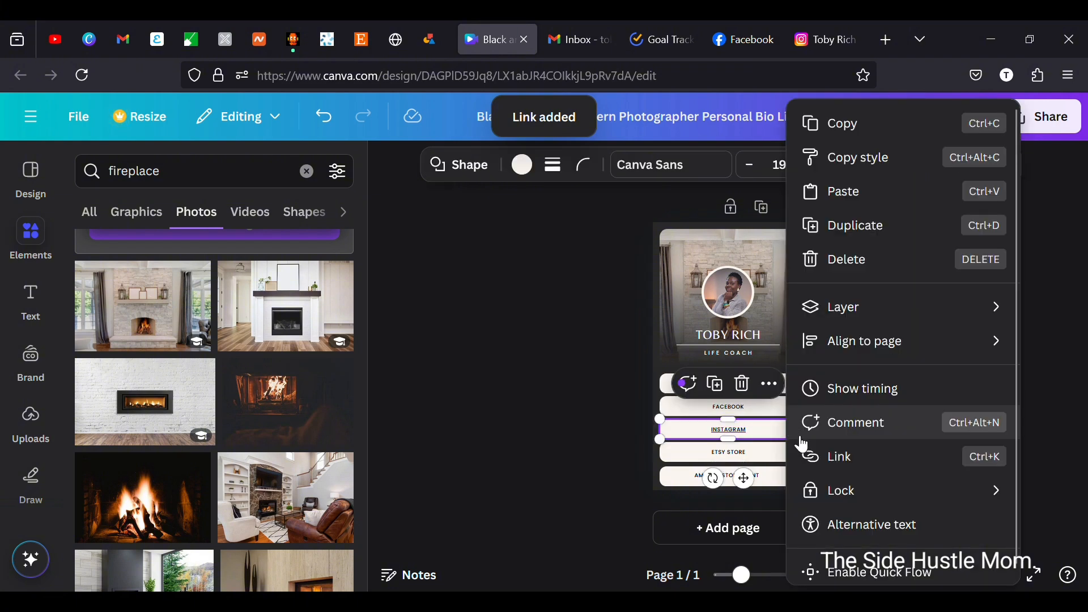
click(812, 461)
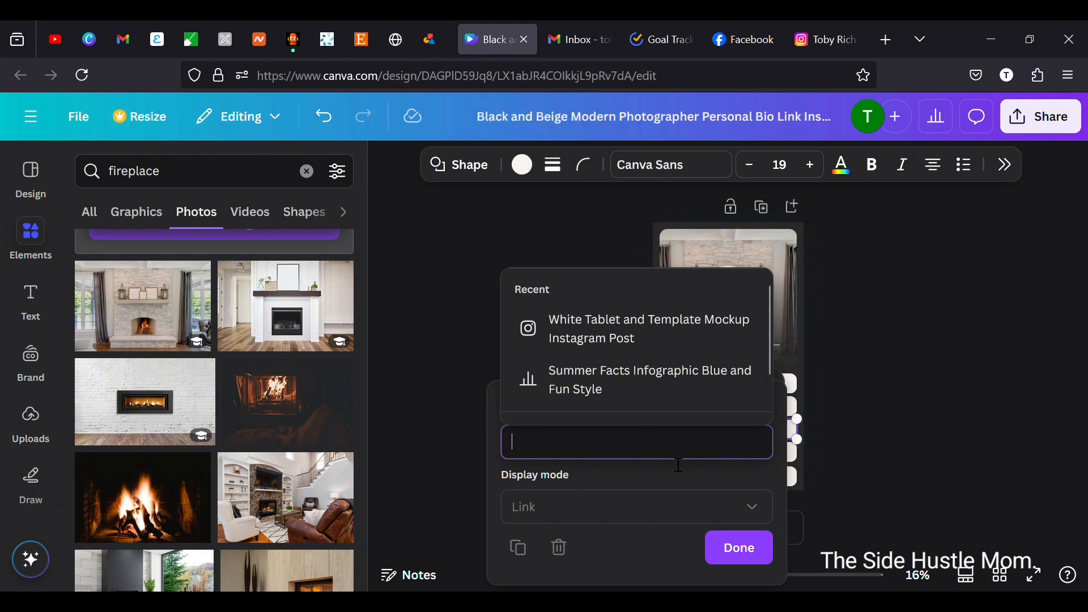
text(https://www.instagram.com/tobbyrich/)
click(759, 552)
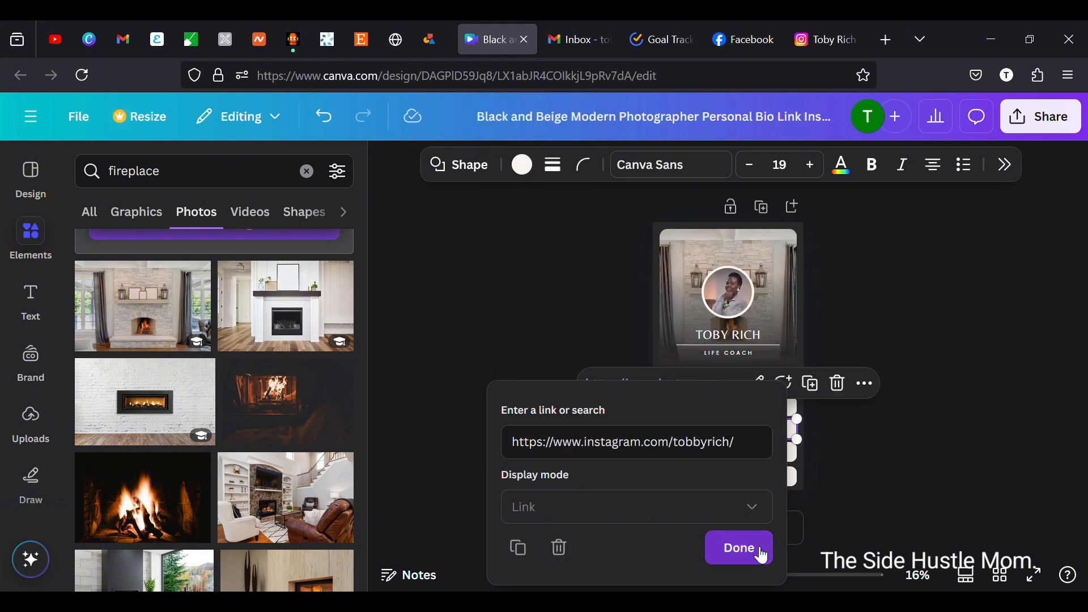
click(859, 509)
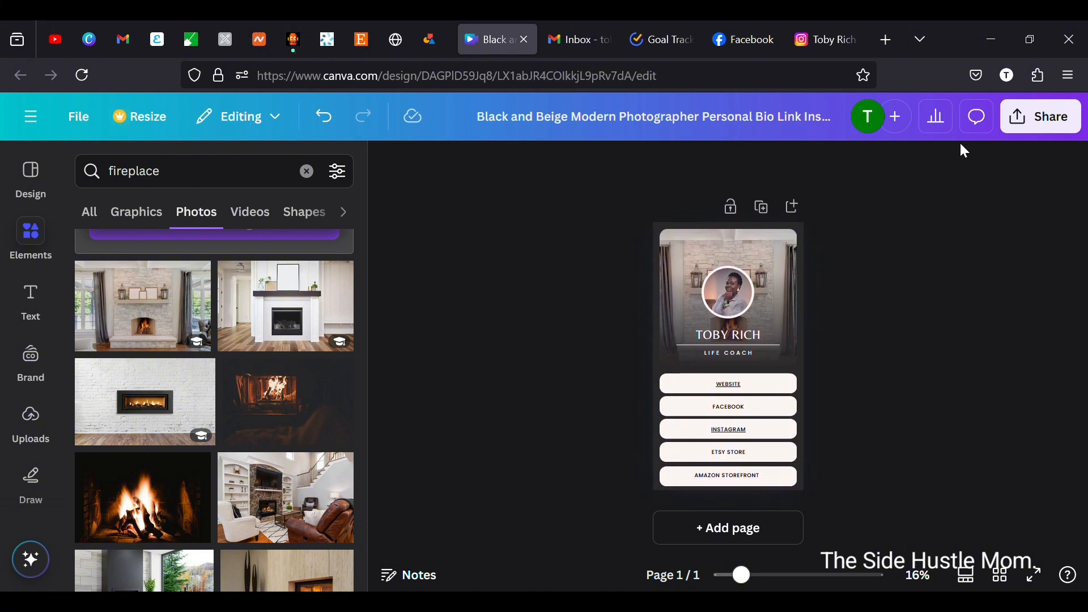
Expand the Share menu to all options, showing Website, Embed, QR Code and Public view link
click(1051, 134)
scroll(883, 373, down, 3)
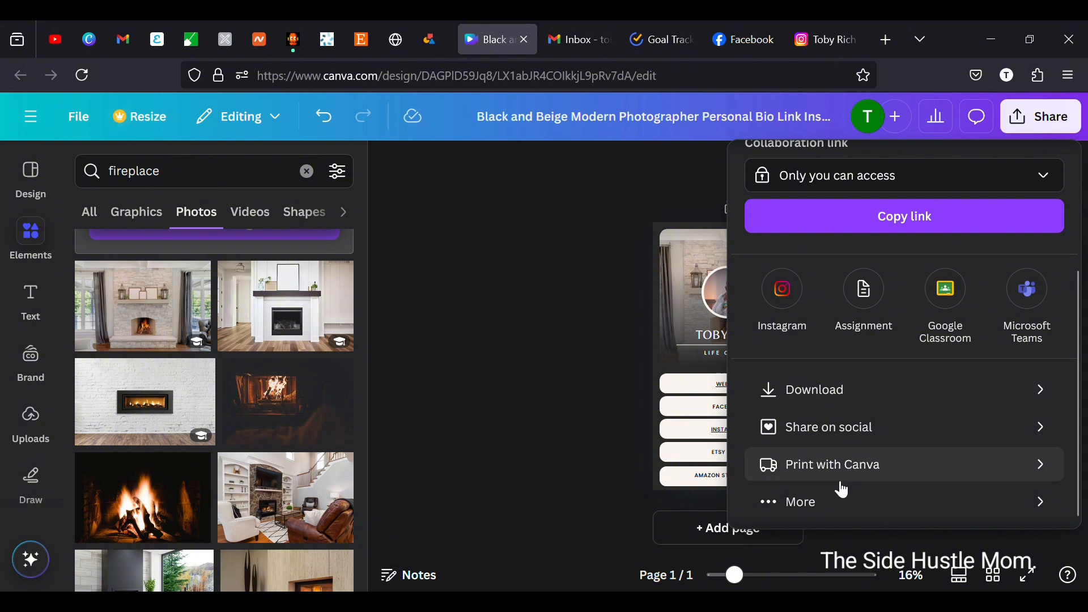
click(828, 503)
scroll(828, 502, down, 10)
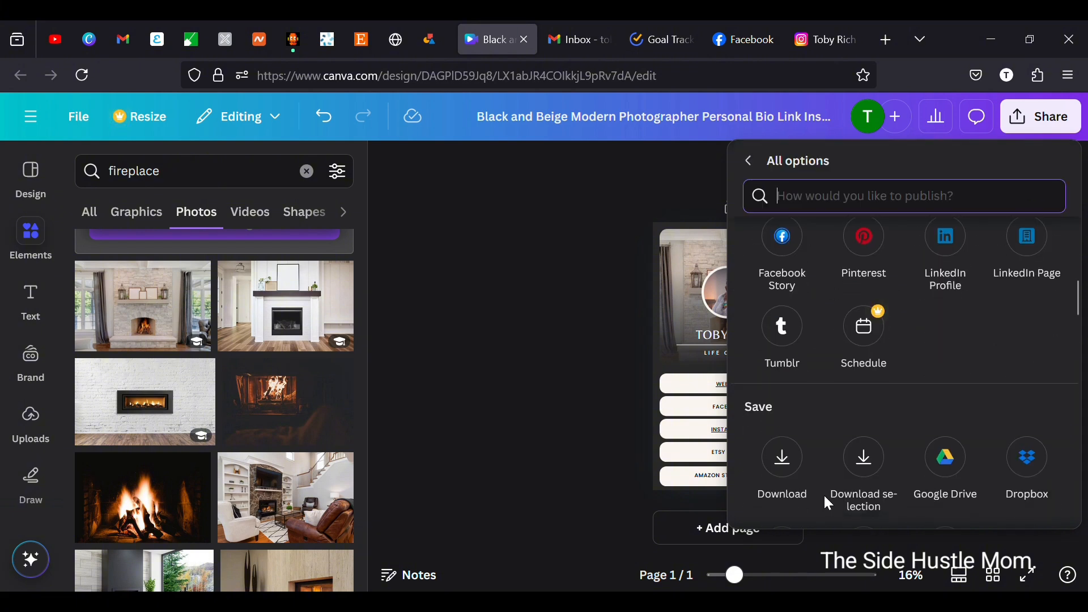
scroll(827, 501, up, 10)
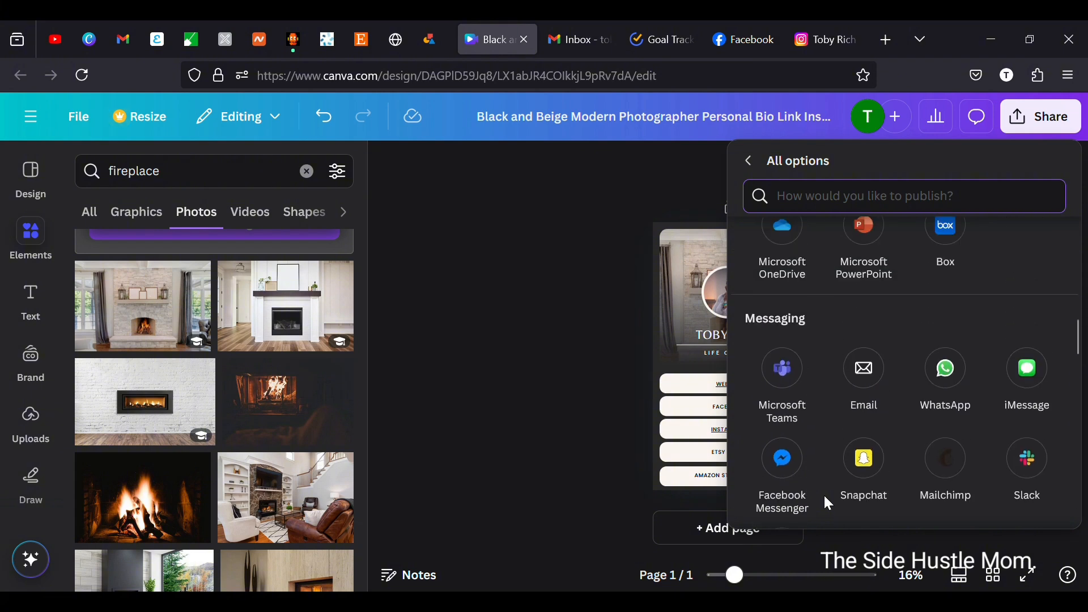
scroll(825, 496, down, 1)
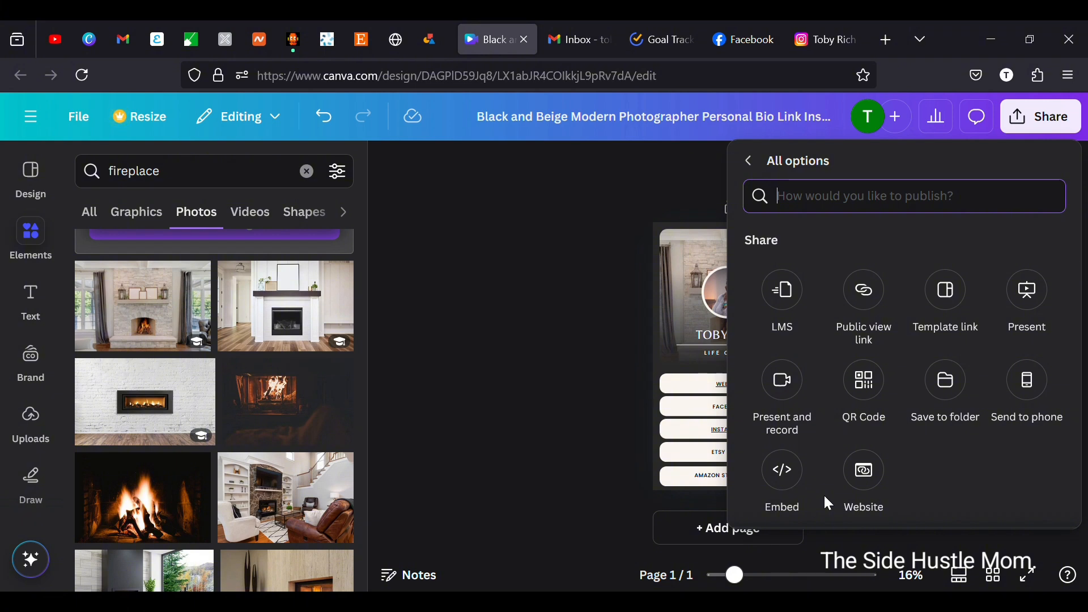
Convert the design to a website, keep the canva.site address, and publish it
click(882, 481)
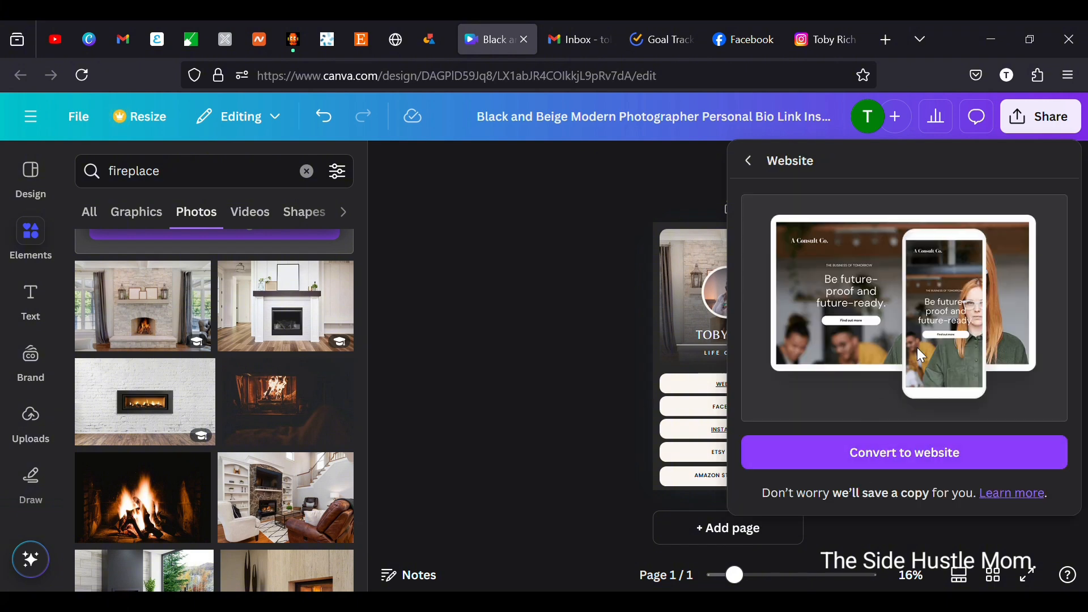
click(900, 462)
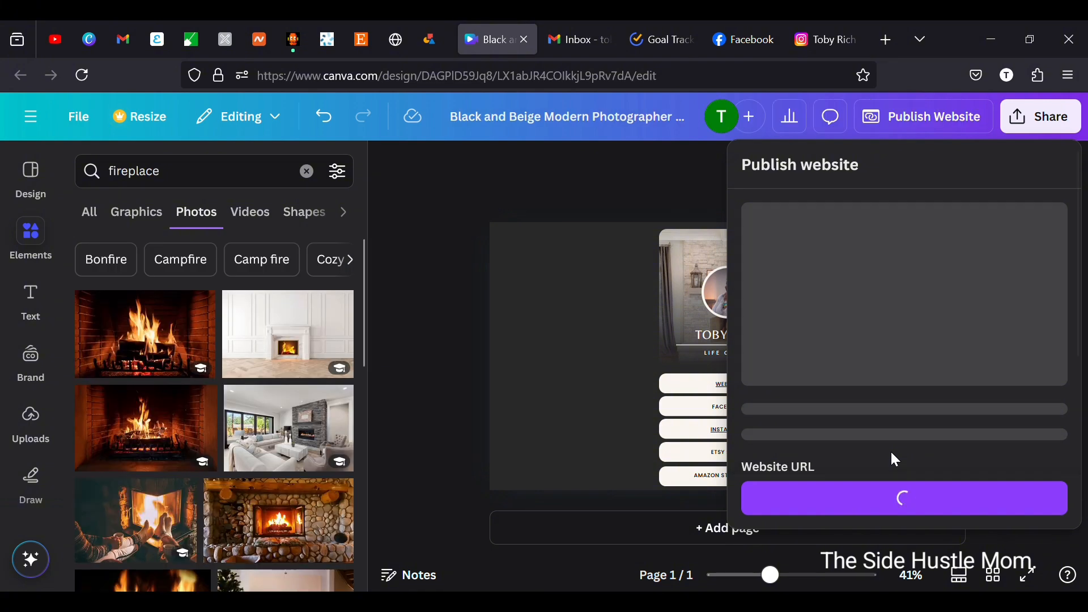
scroll(907, 388, down, 4)
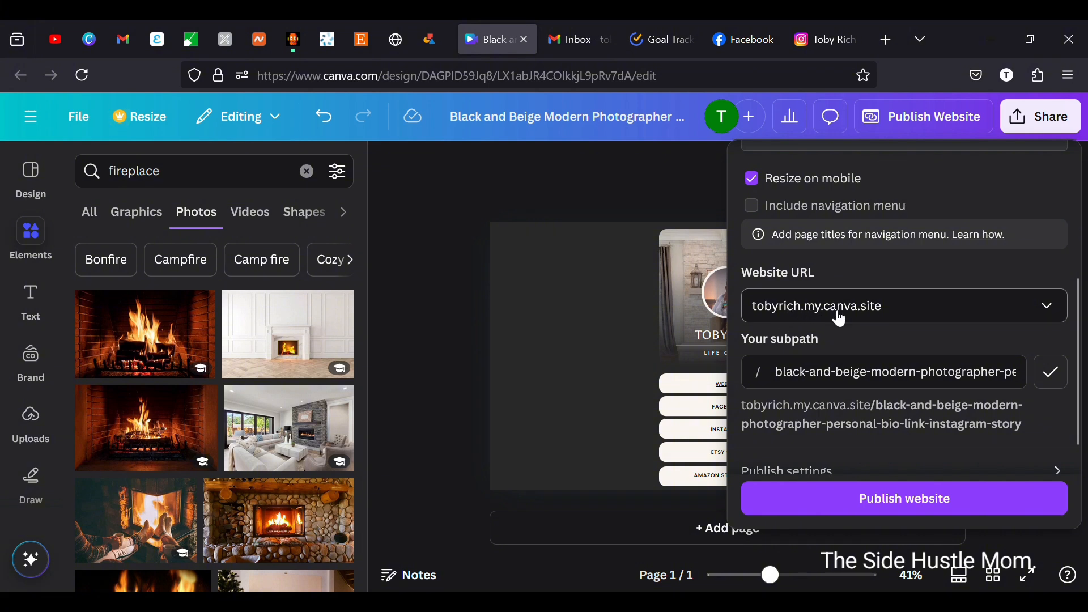
click(915, 315)
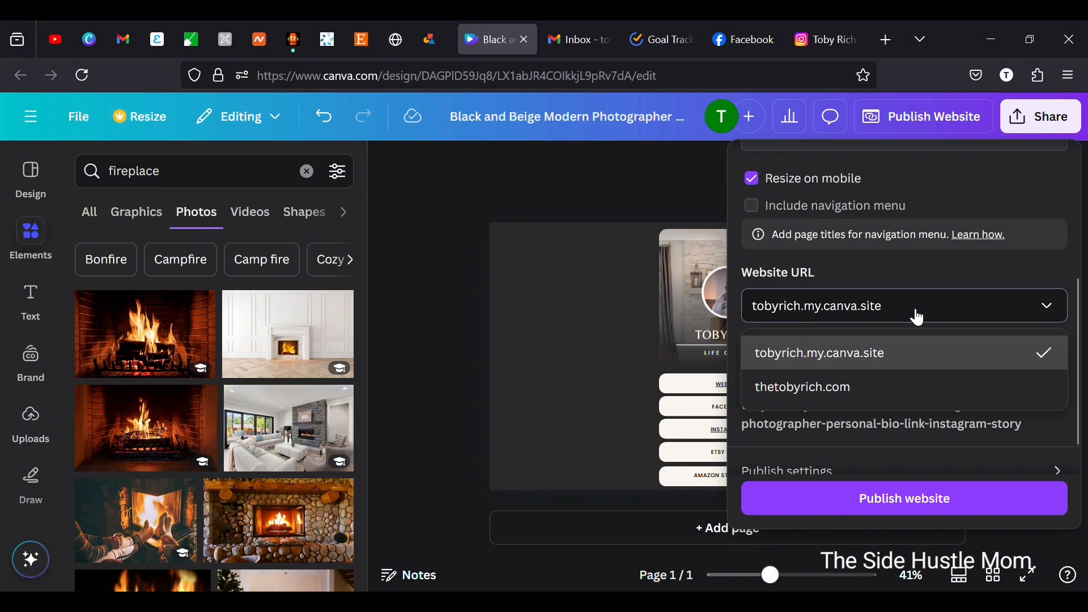
click(924, 307)
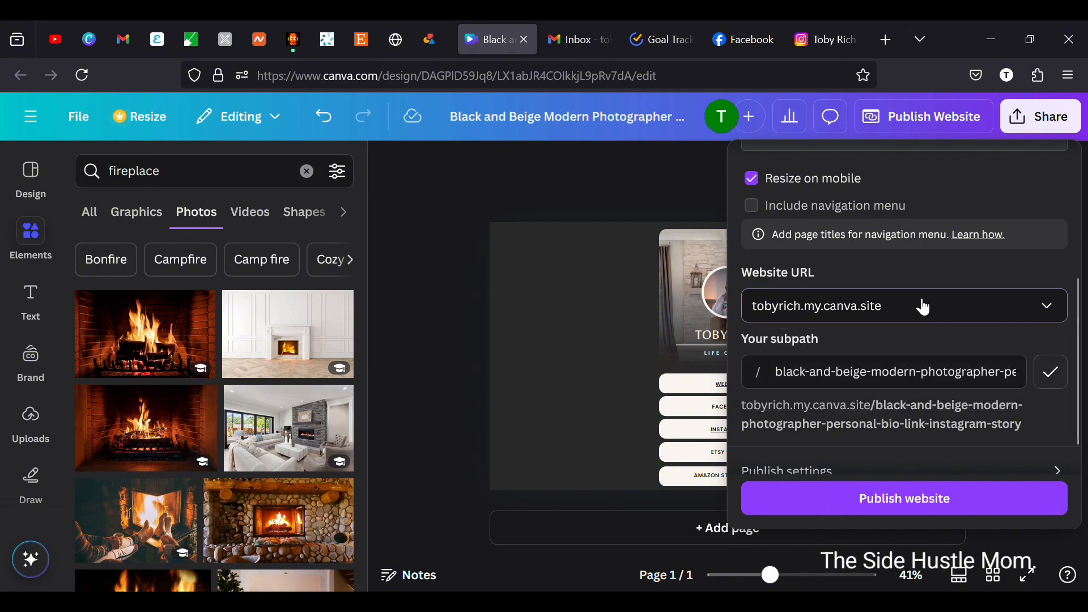
scroll(924, 306, down, 1)
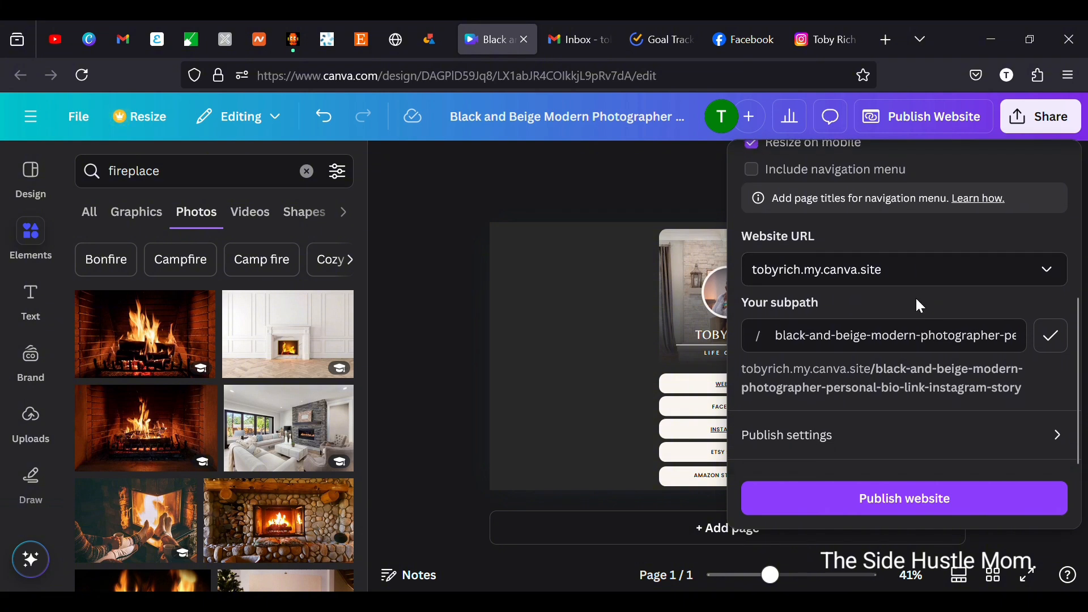
scroll(919, 306, up, 1)
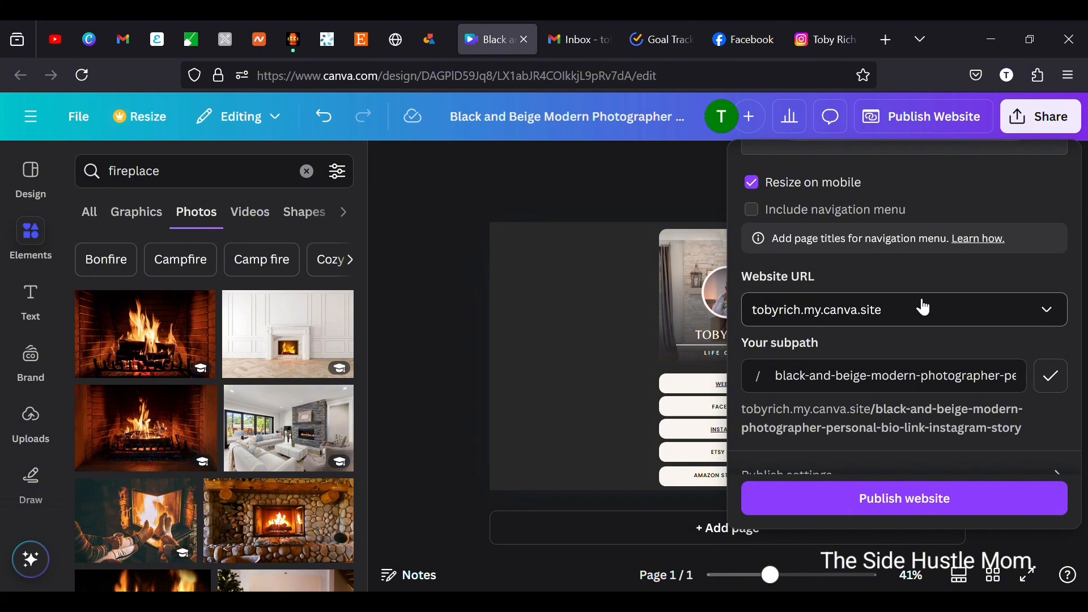
scroll(923, 307, up, 3)
scroll(920, 306, down, 4)
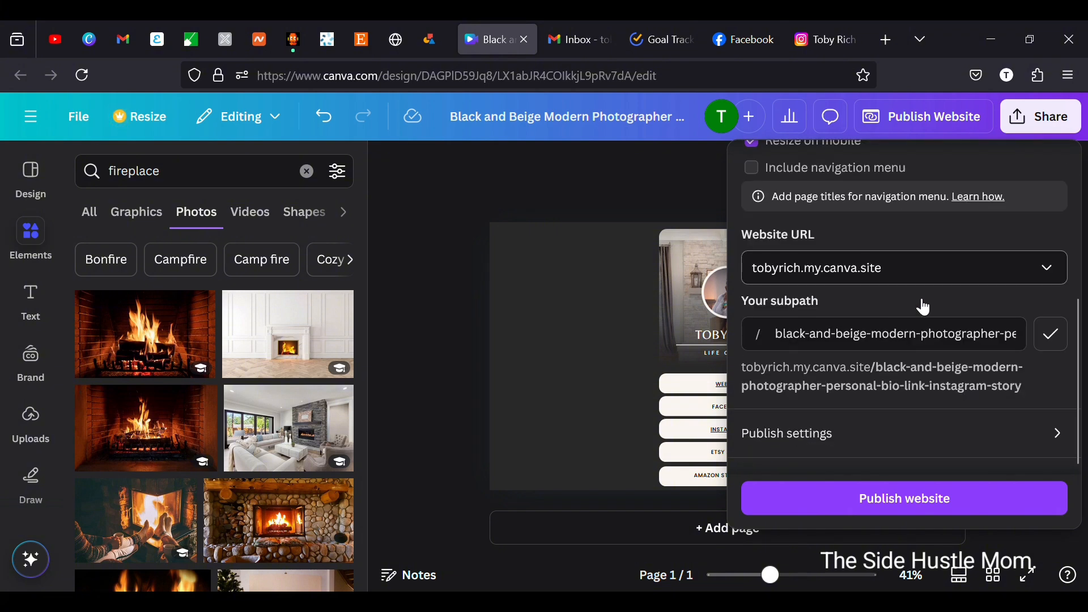
click(914, 506)
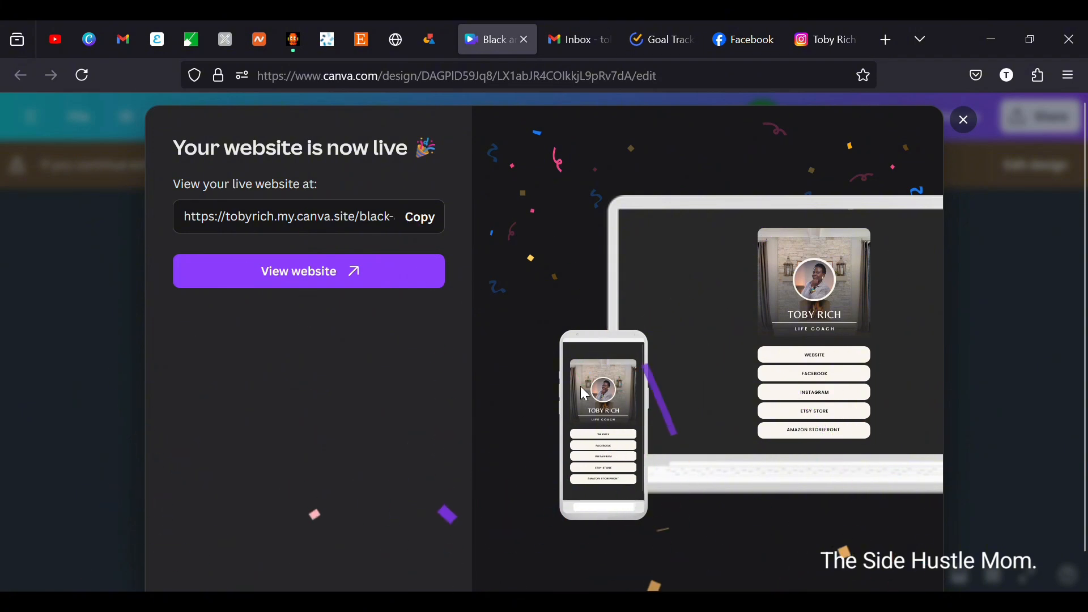
Open the live website and test its WEBSITE button link
click(335, 283)
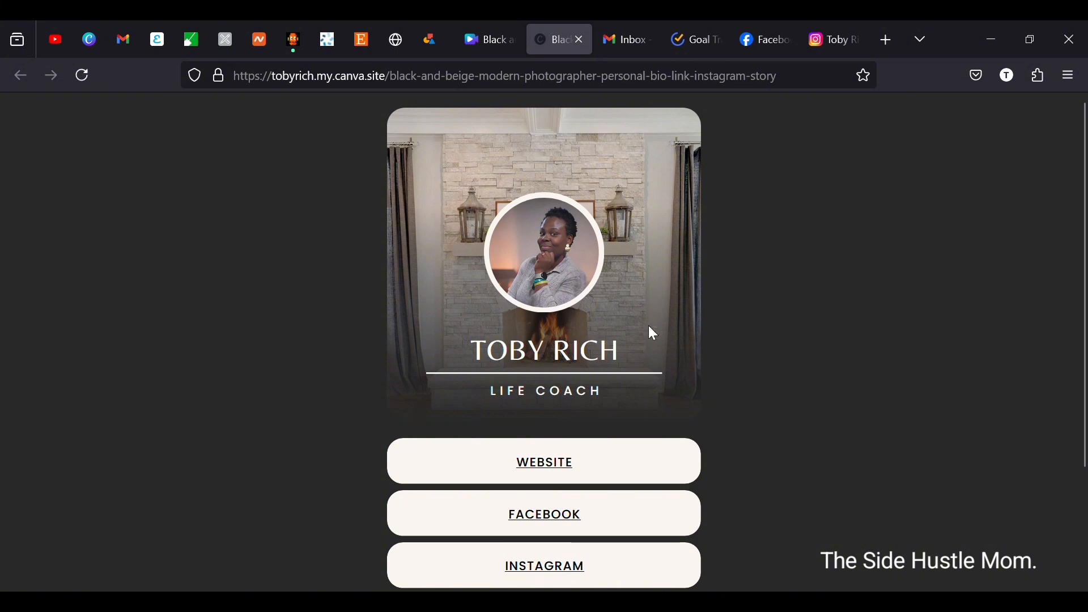
scroll(675, 383, down, 1)
scroll(672, 378, down, 2)
scroll(675, 379, up, 2)
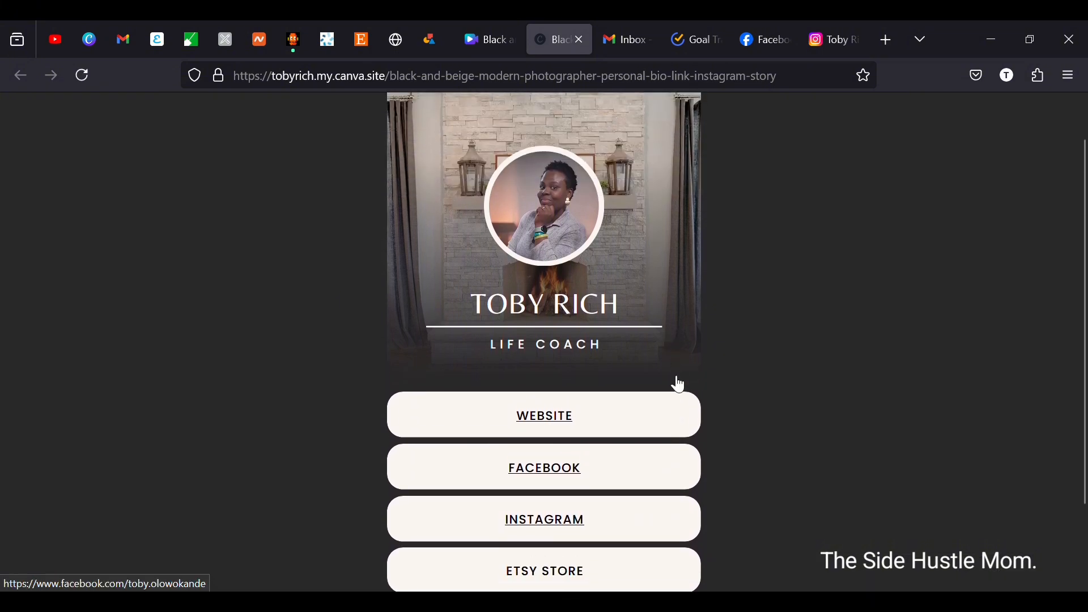
scroll(678, 378, down, 2)
scroll(679, 384, up, 1)
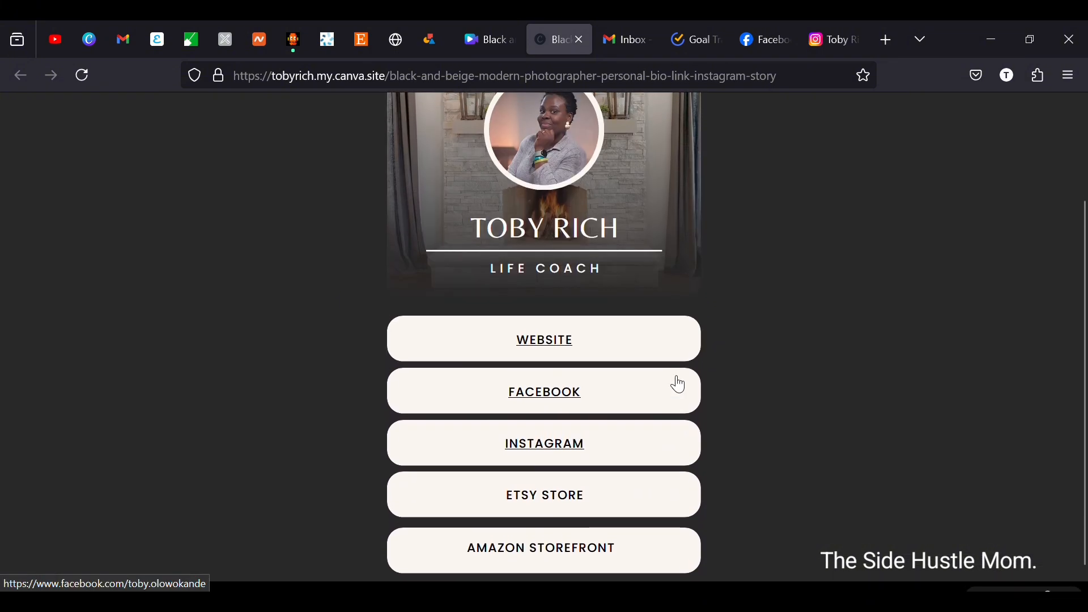
click(574, 347)
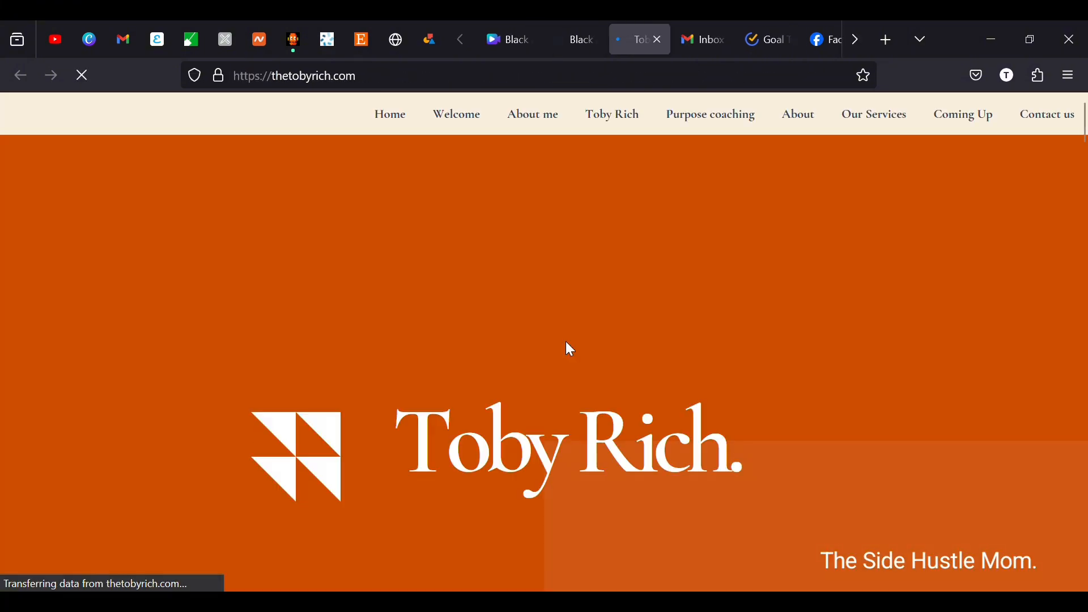
scroll(567, 343, down, 3)
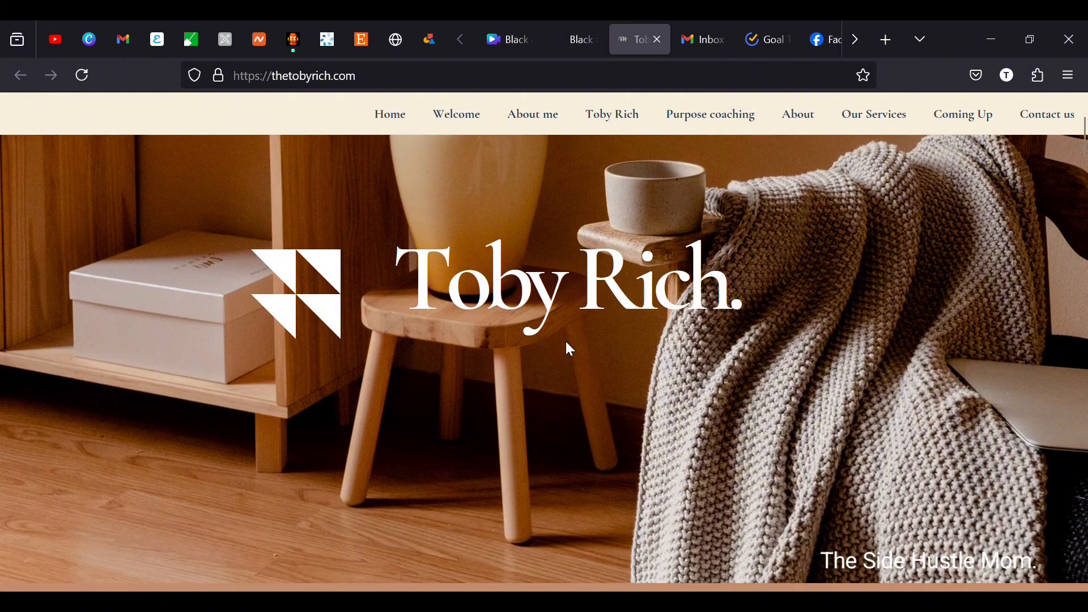
Test the FACEBOOK button link, then close the live-site tab and return to Canva
click(511, 39)
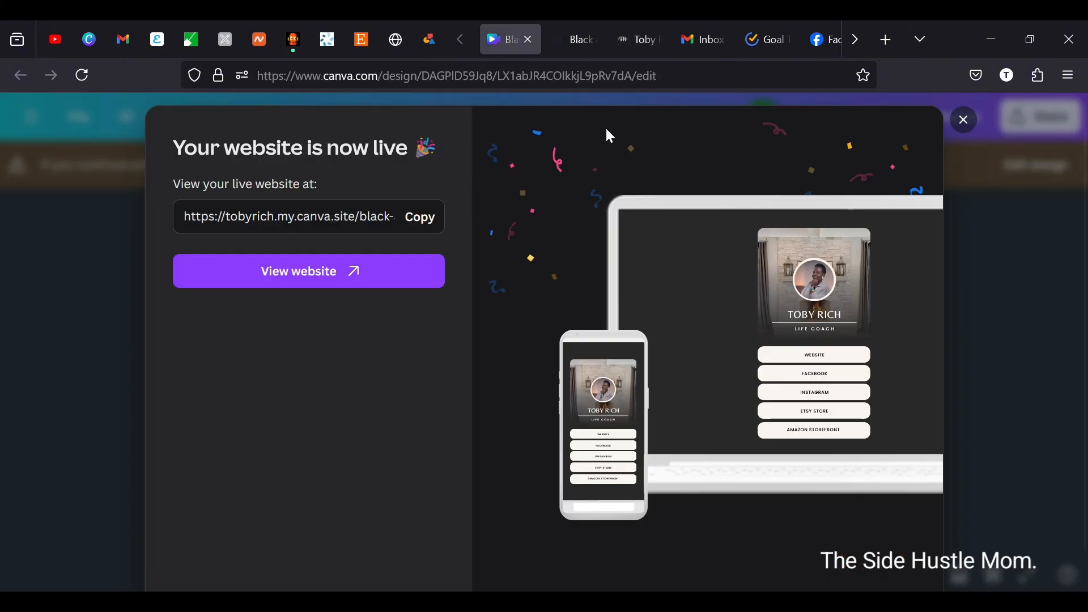
click(579, 40)
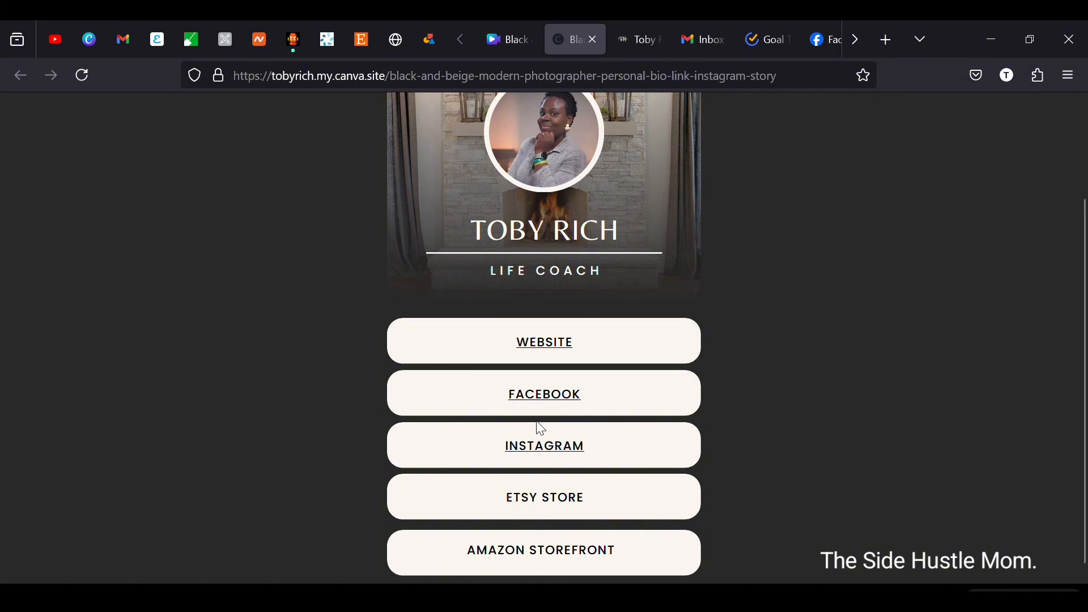
click(546, 400)
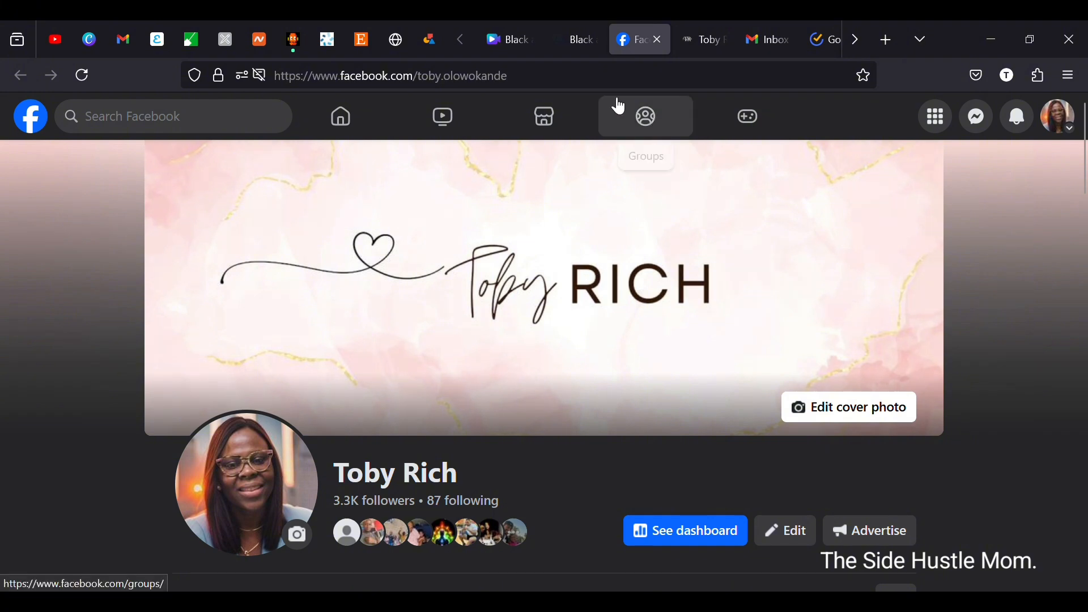
click(570, 40)
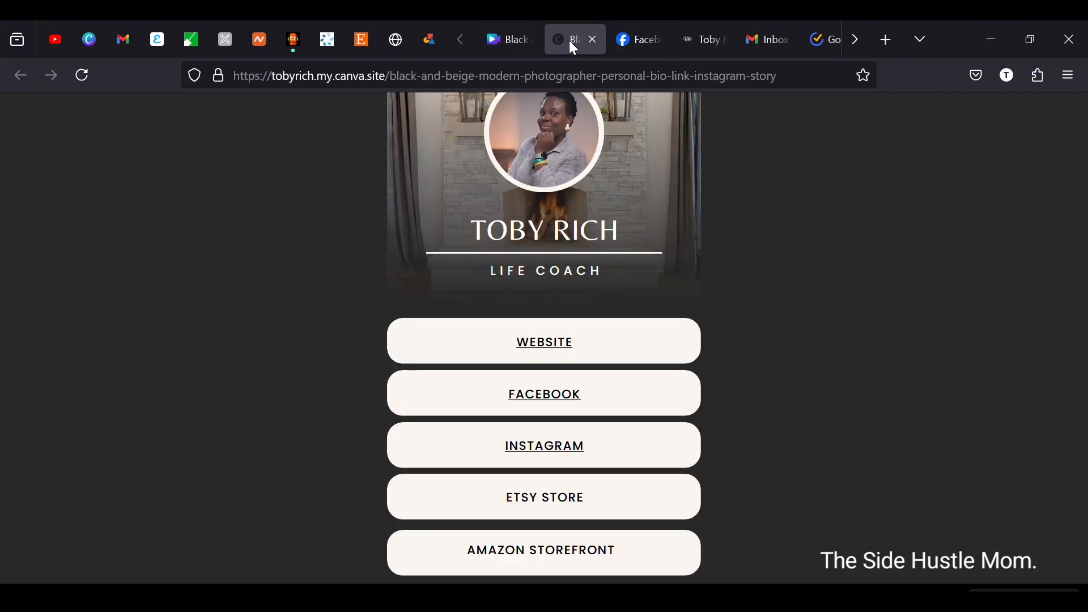
scroll(729, 335, up, 3)
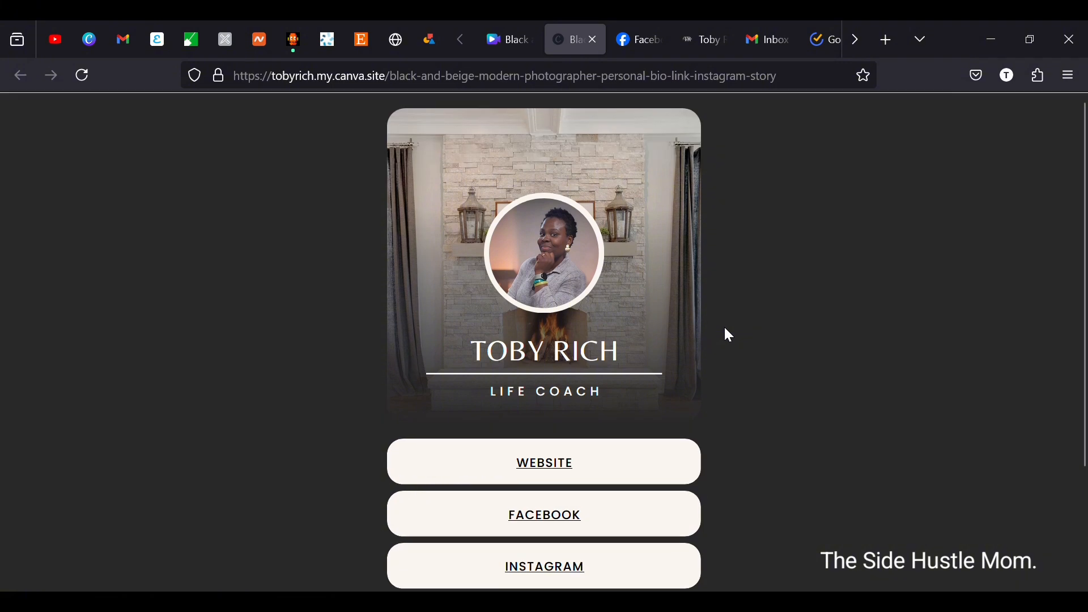
scroll(729, 336, down, 1)
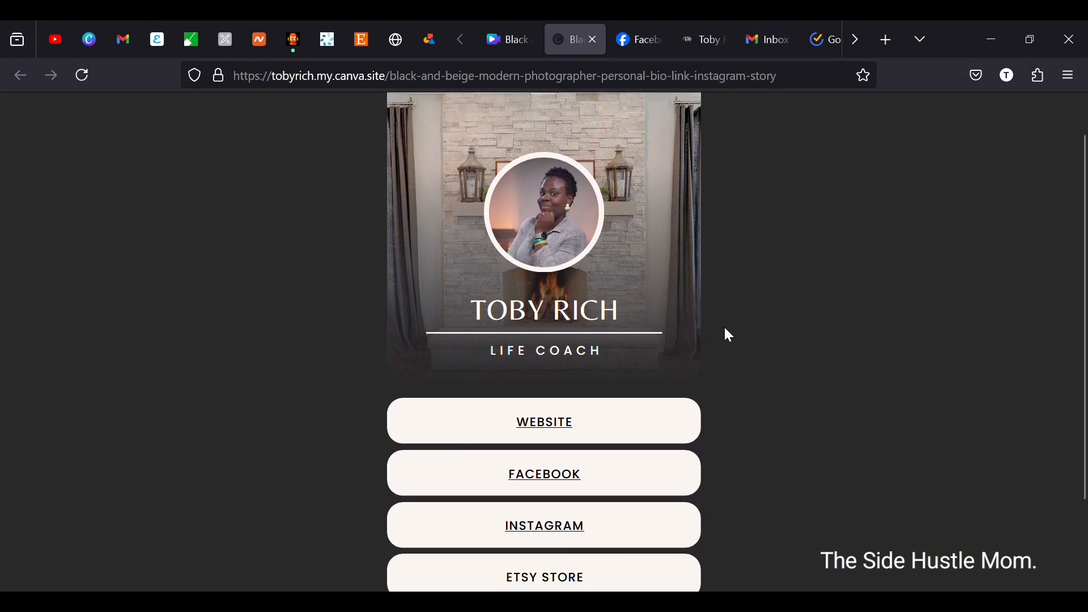
click(592, 47)
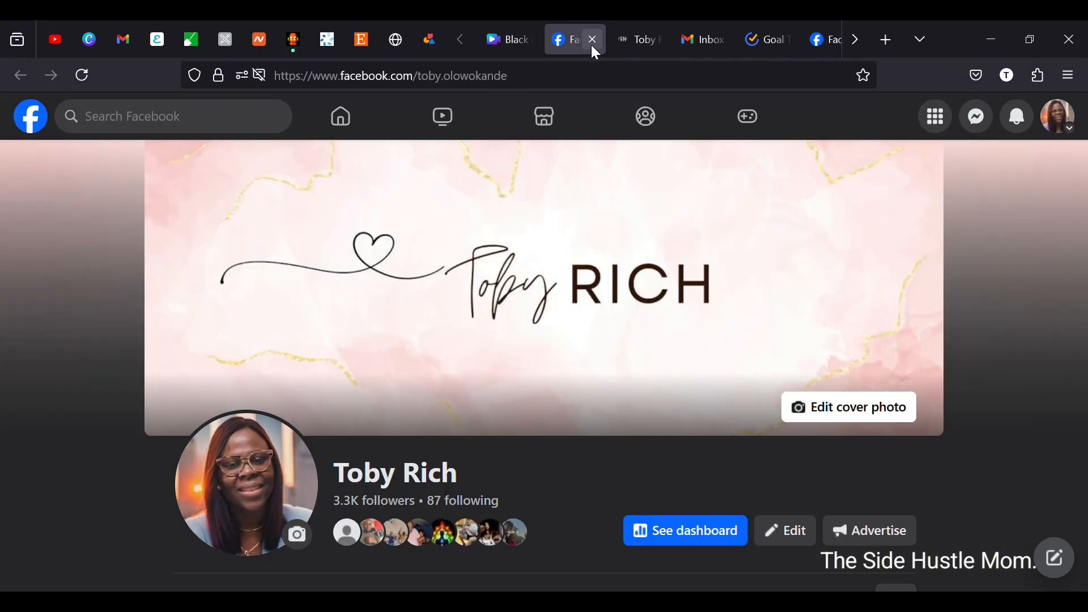
click(520, 39)
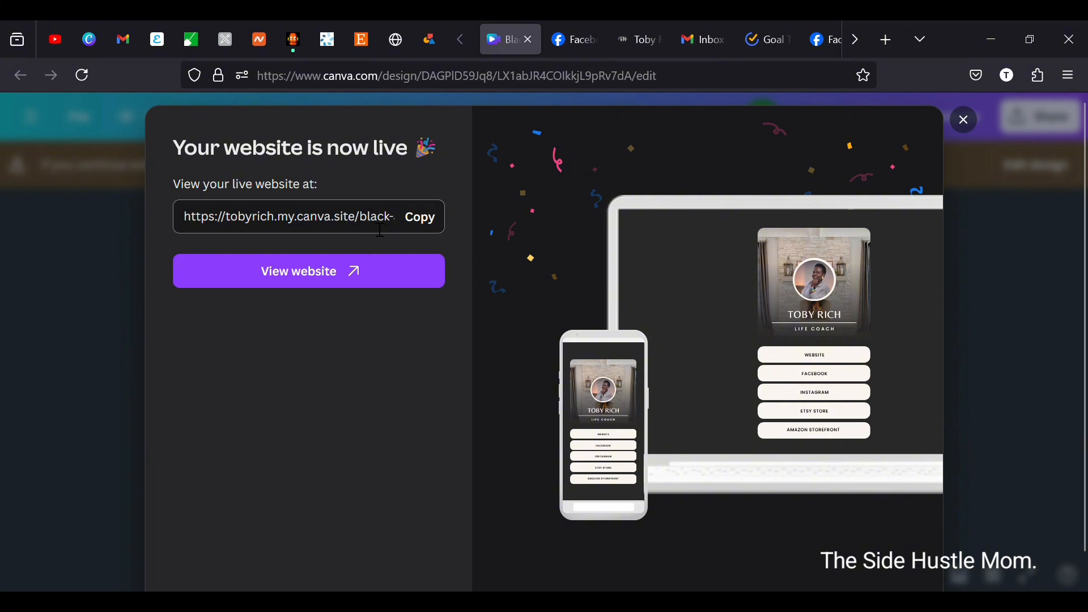
Open the copied my.canva.site address in a new tab, then dismiss Canva's website-is-live confirmation
click(418, 227)
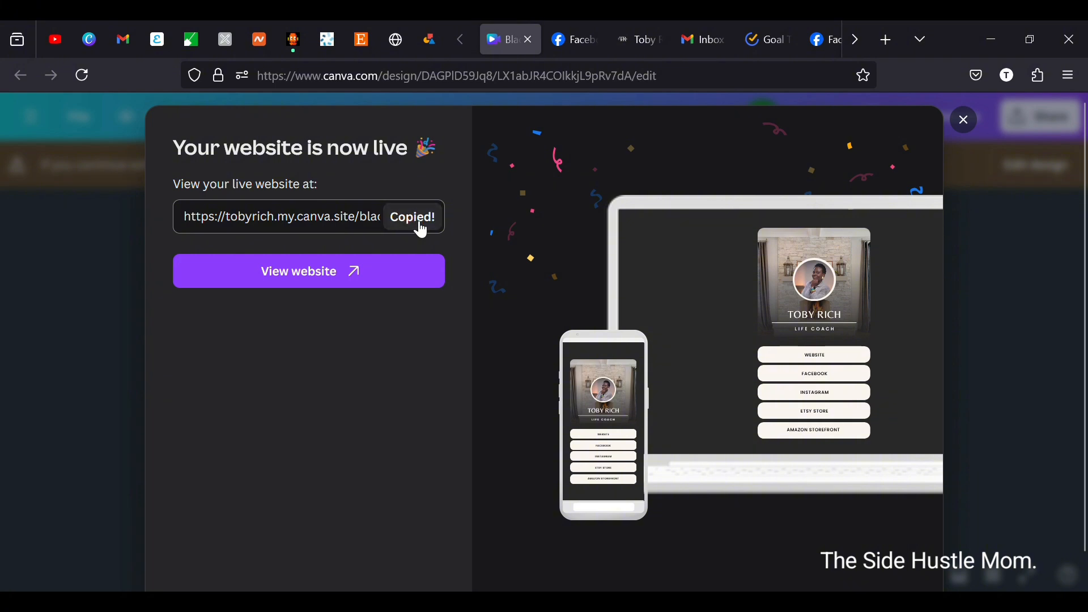
key(ctrl+t)
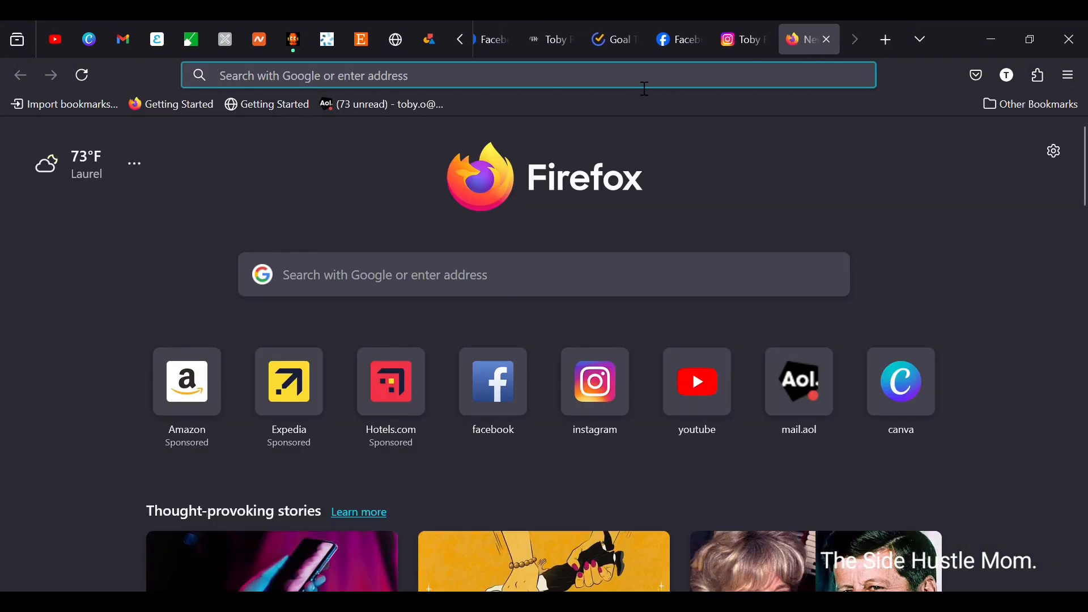
key(ctrl+v)
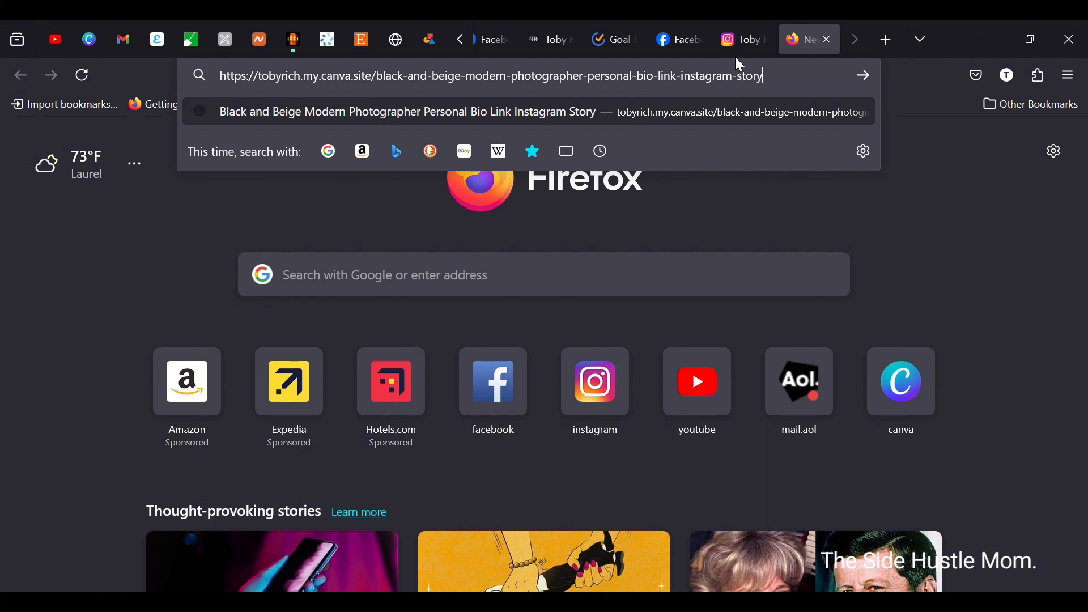
key(Return)
scroll(737, 425, down, 3)
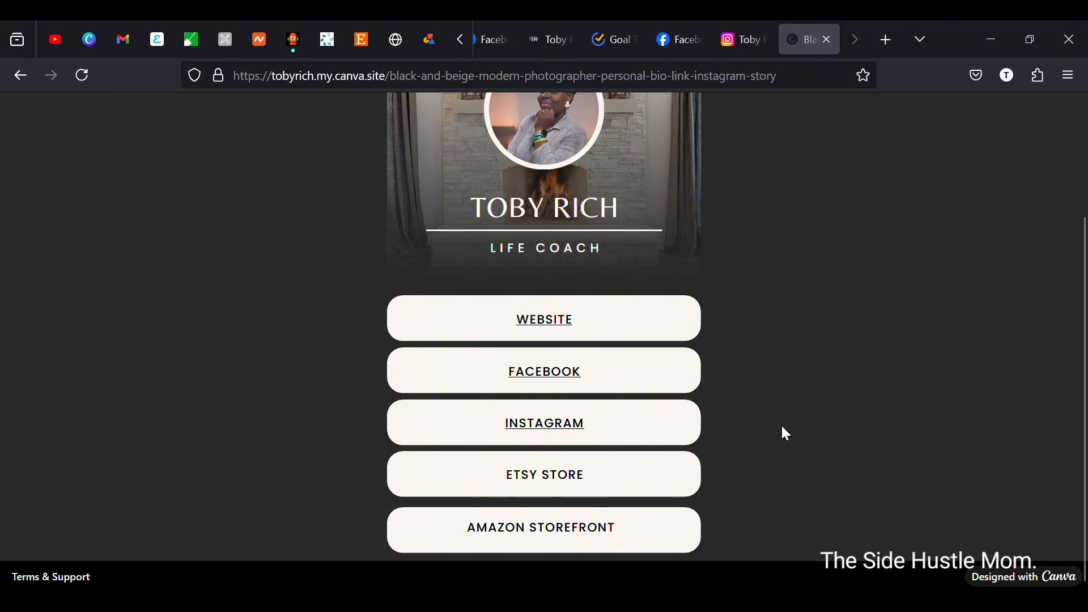
scroll(782, 433, up, 3)
scroll(539, 54, up, 1)
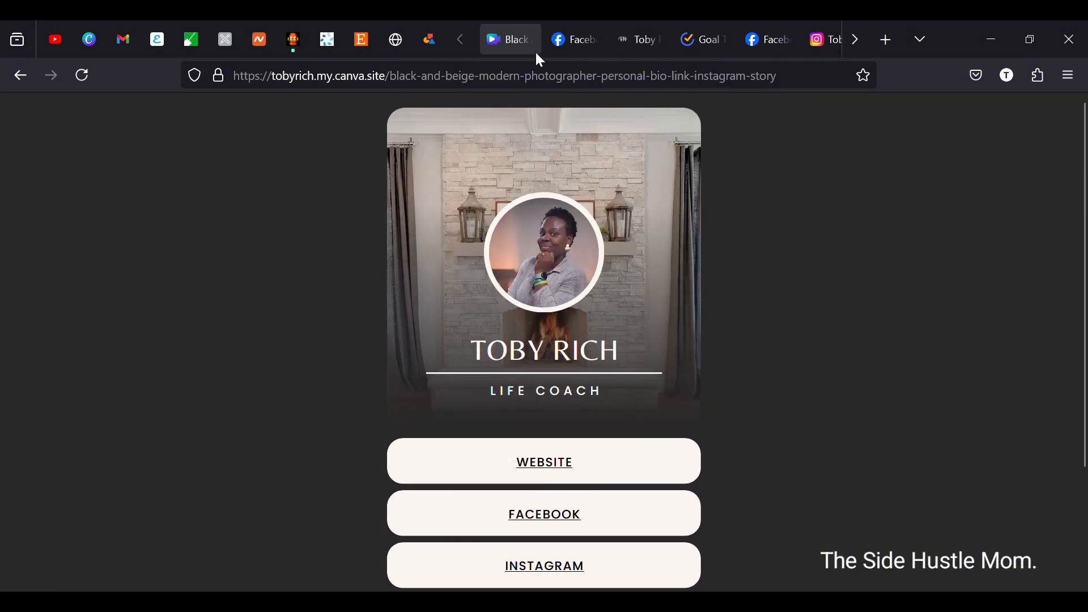
click(520, 48)
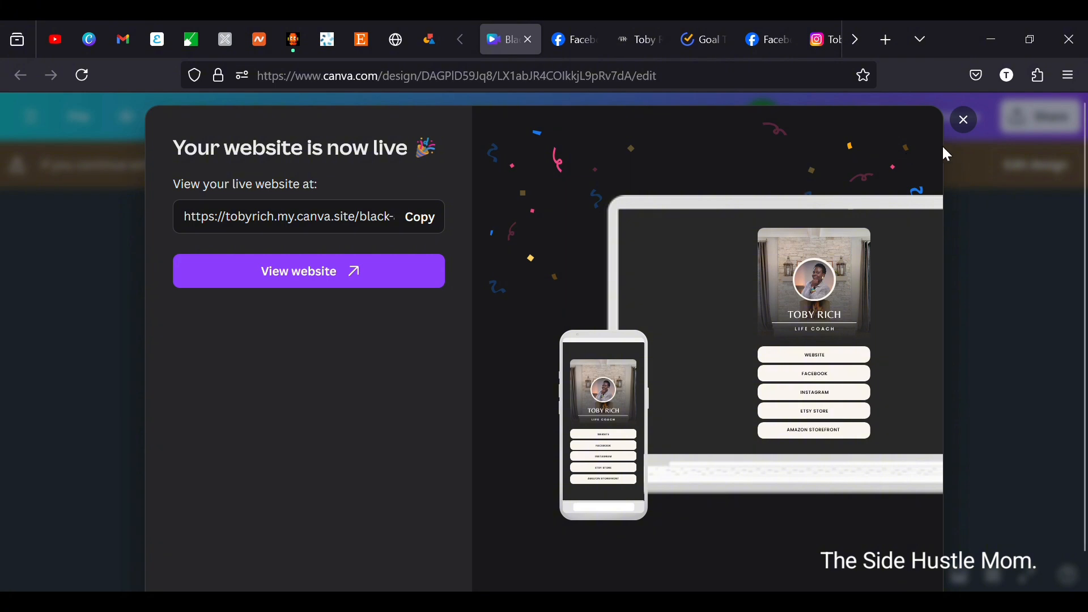
click(974, 131)
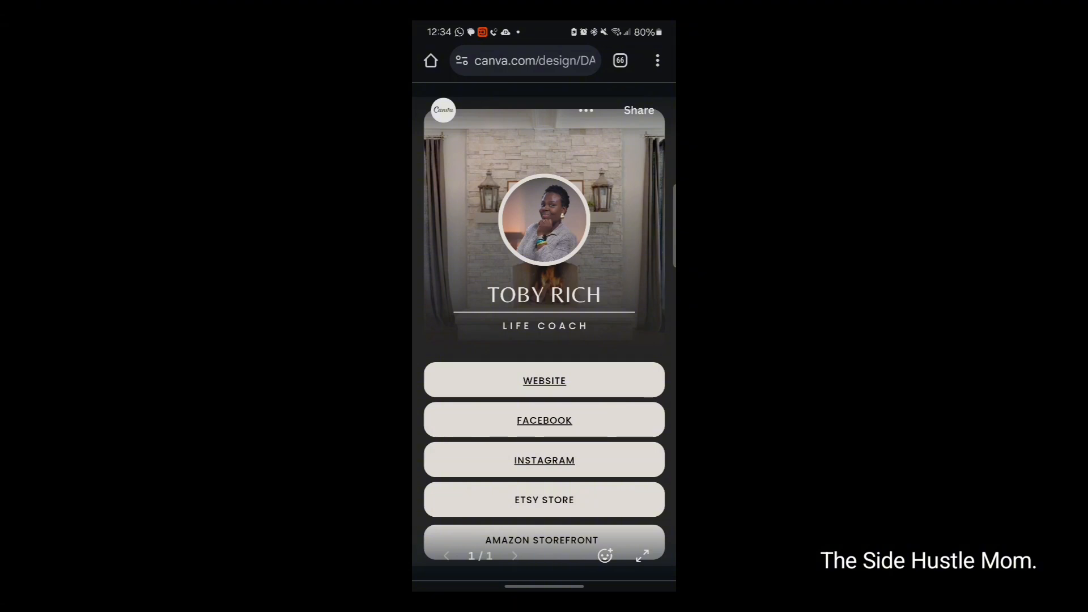
On the phone, test the WEBSITE, FACEBOOK and INSTAGRAM buttons in turn
click(559, 383)
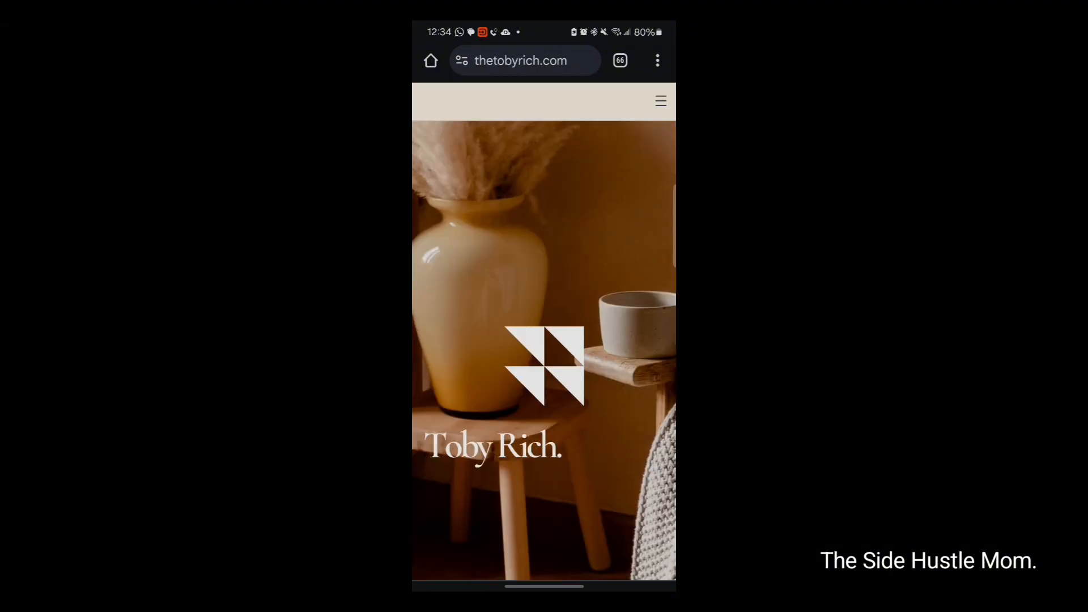
mouse_move(418, 416)
mouse_down()
mouse_move(428, 404)
mouse_move(451, 413)
mouse_up()
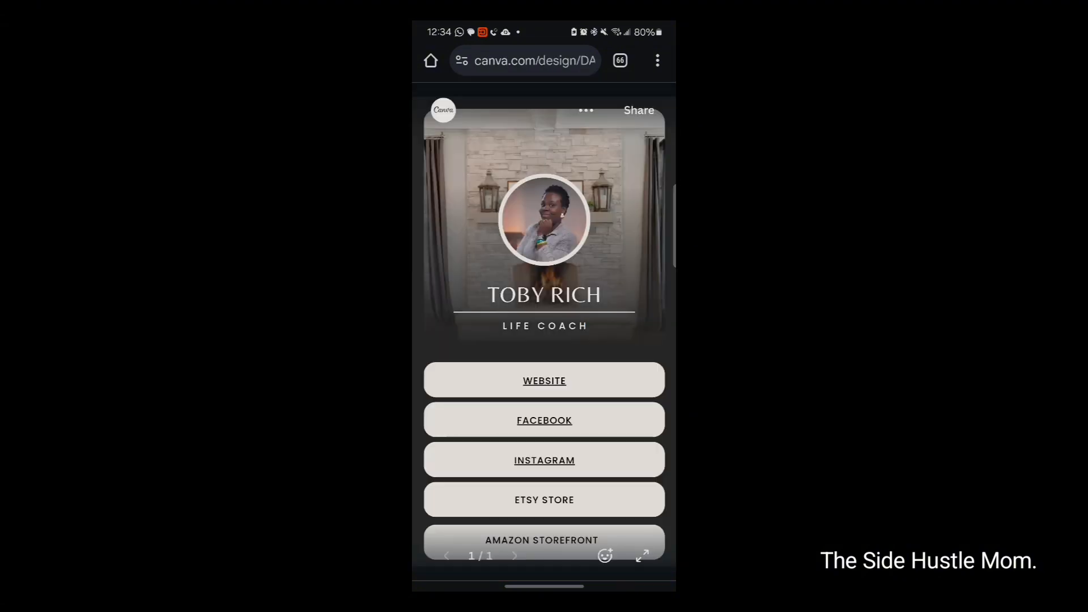
click(559, 424)
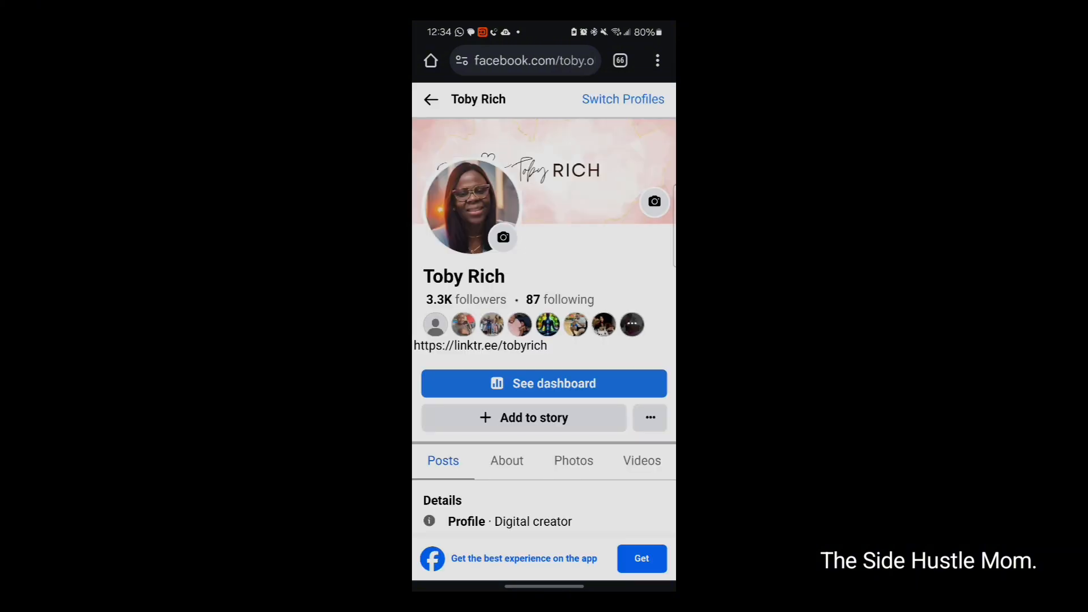
drag(413, 402, 448, 401)
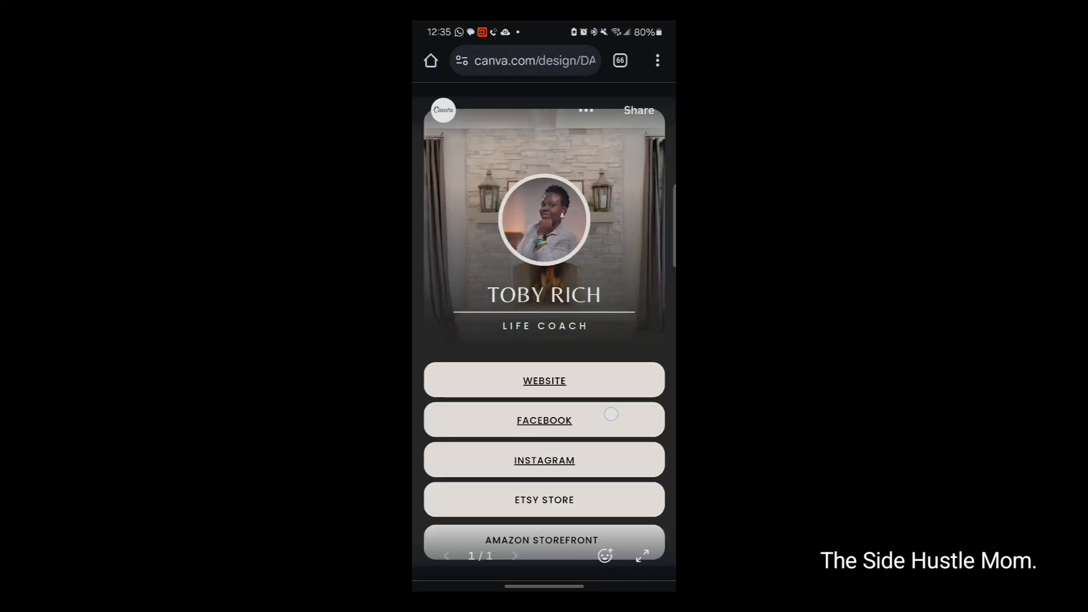
click(557, 459)
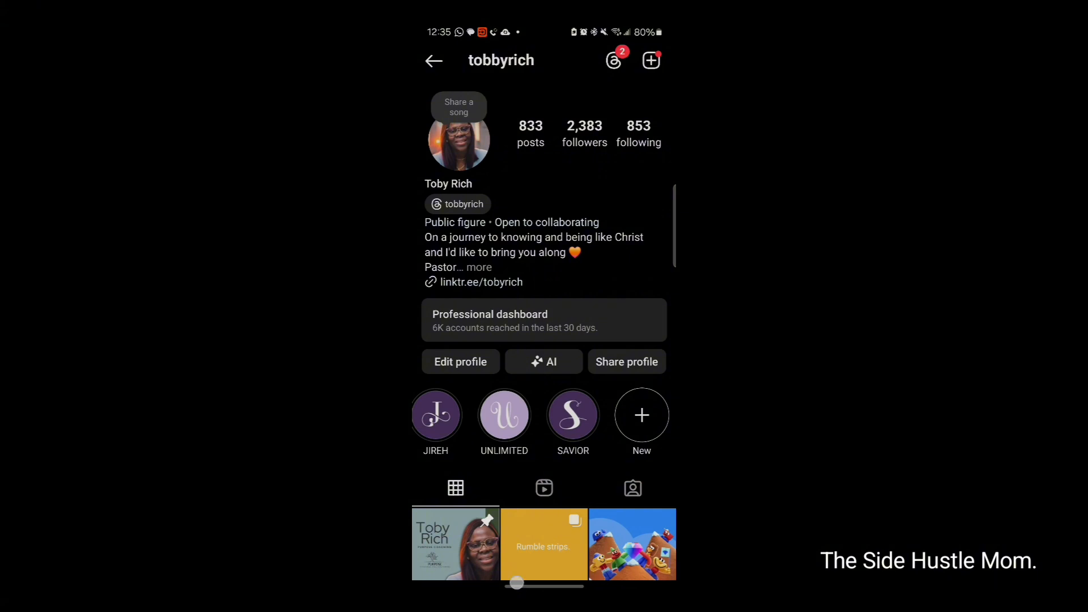
drag(517, 583, 517, 552)
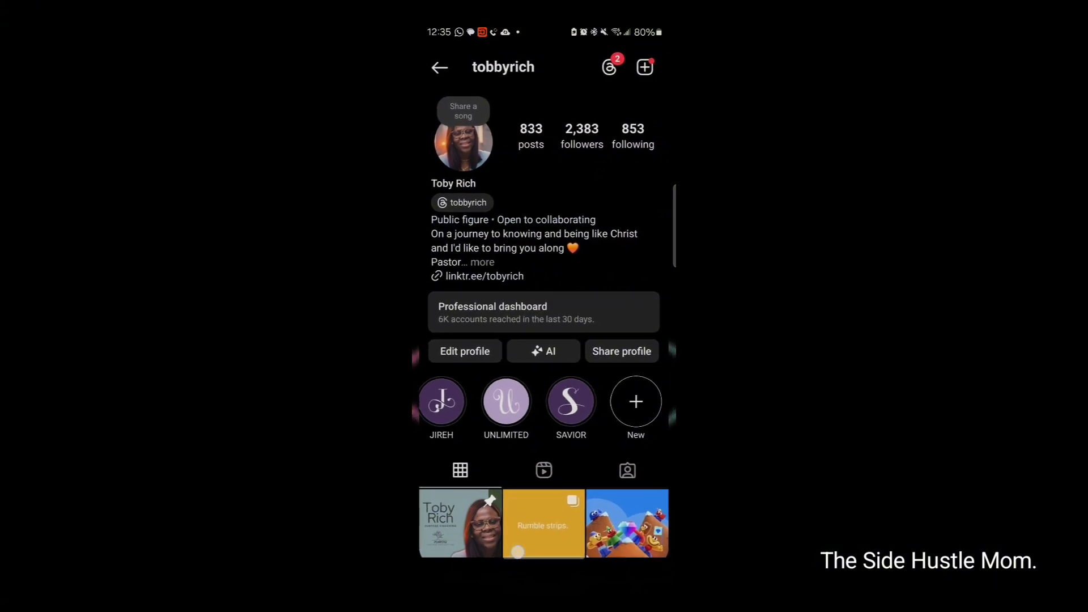